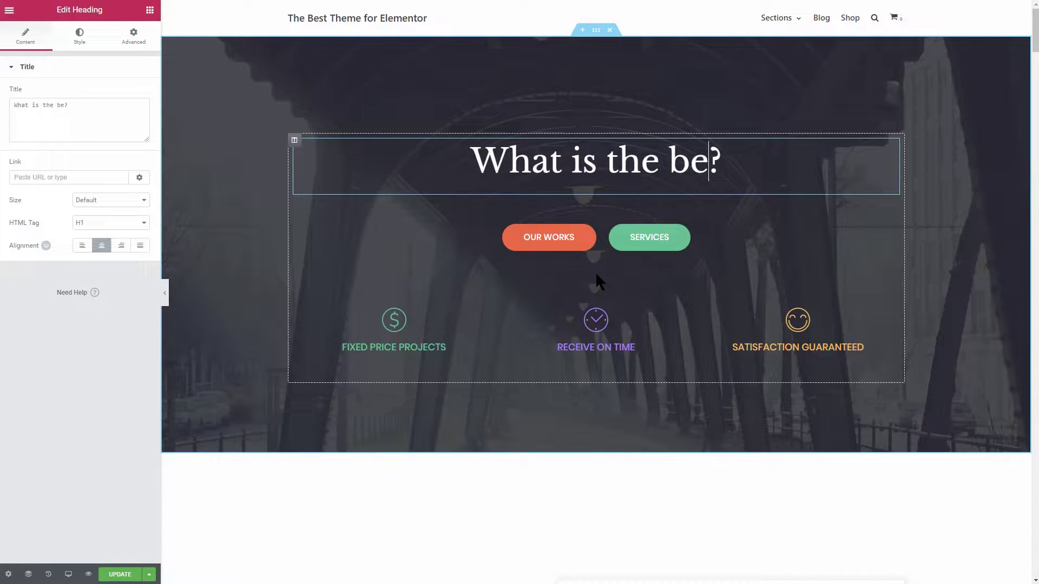
Enter 'What is the best theme <br>for Elementor' as the hero heading's title
{"action": "type", "text": "st theme <br>"}
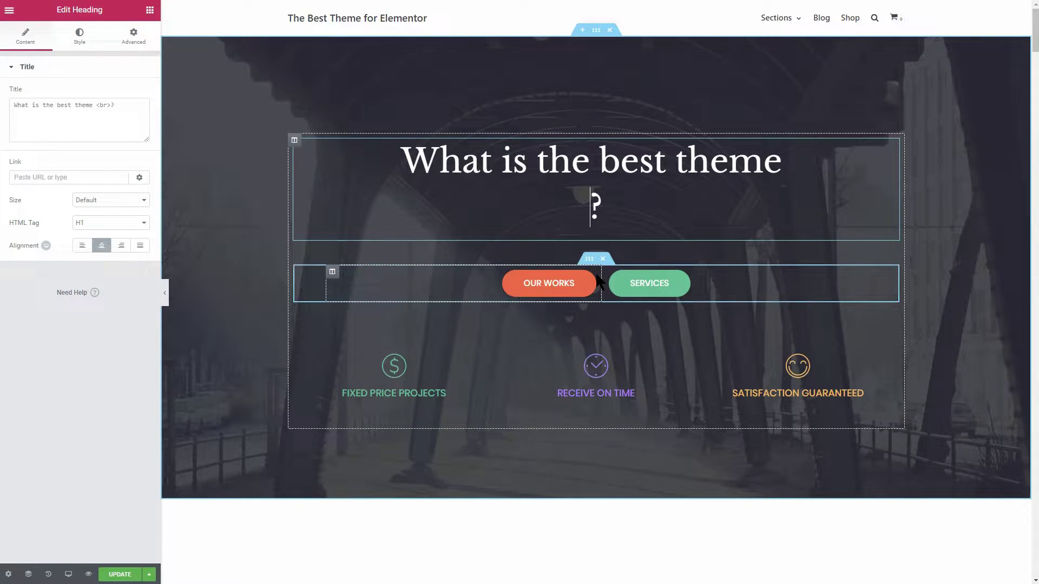
{"action": "type", "text": "for Element"}
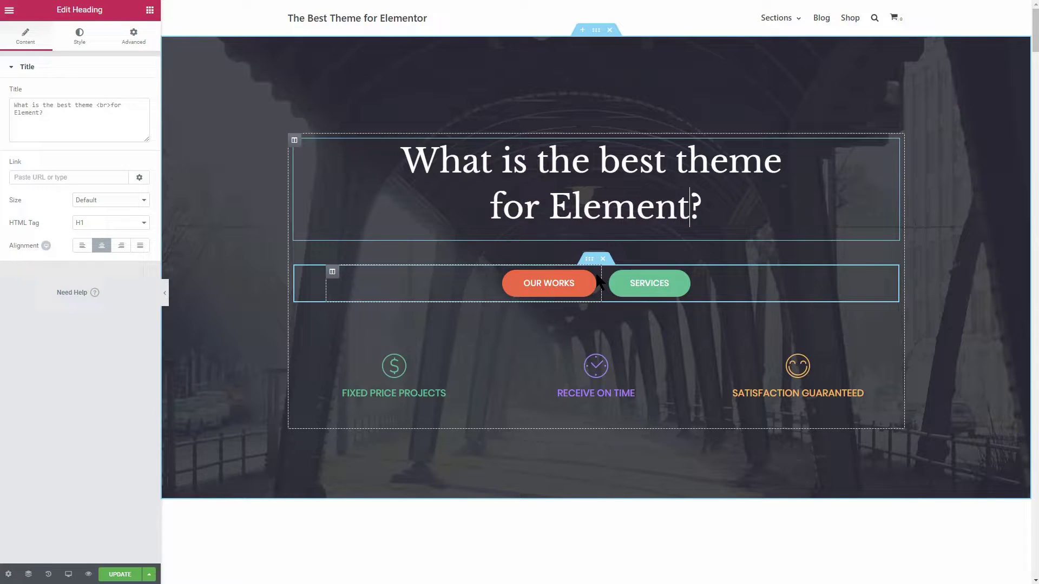
{"action": "type", "text": "or"}
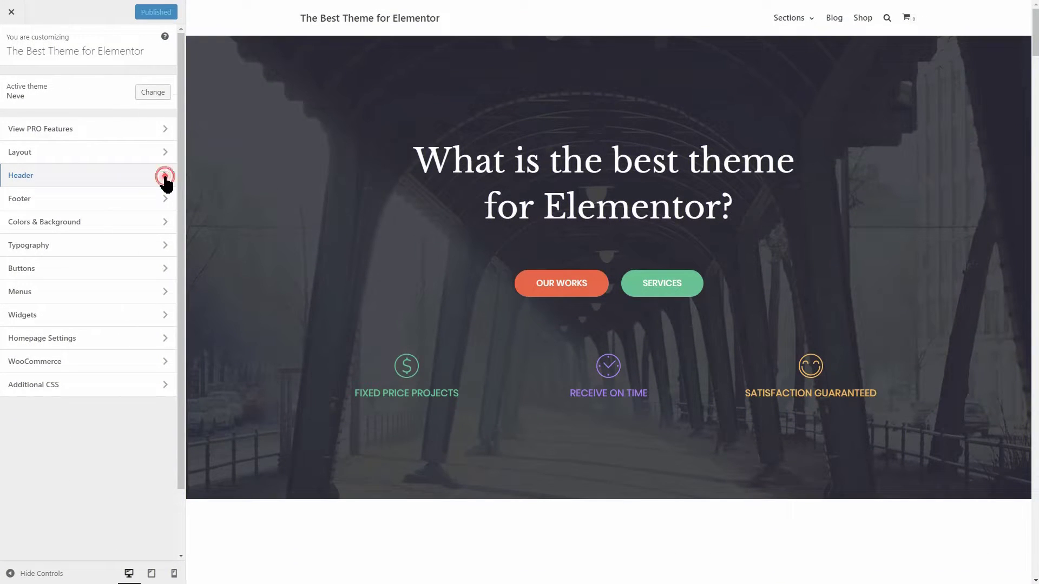
Look through the header and logo settings, then preview a template from the library
{"action": "left_click", "coordinate": [165, 177]}
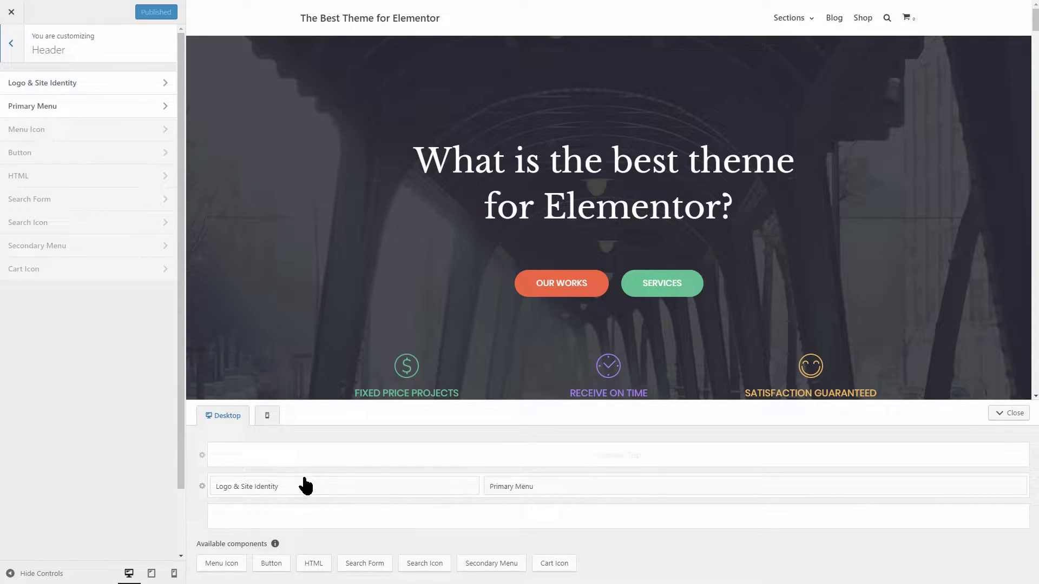
{"action": "left_click", "coordinate": [305, 486]}
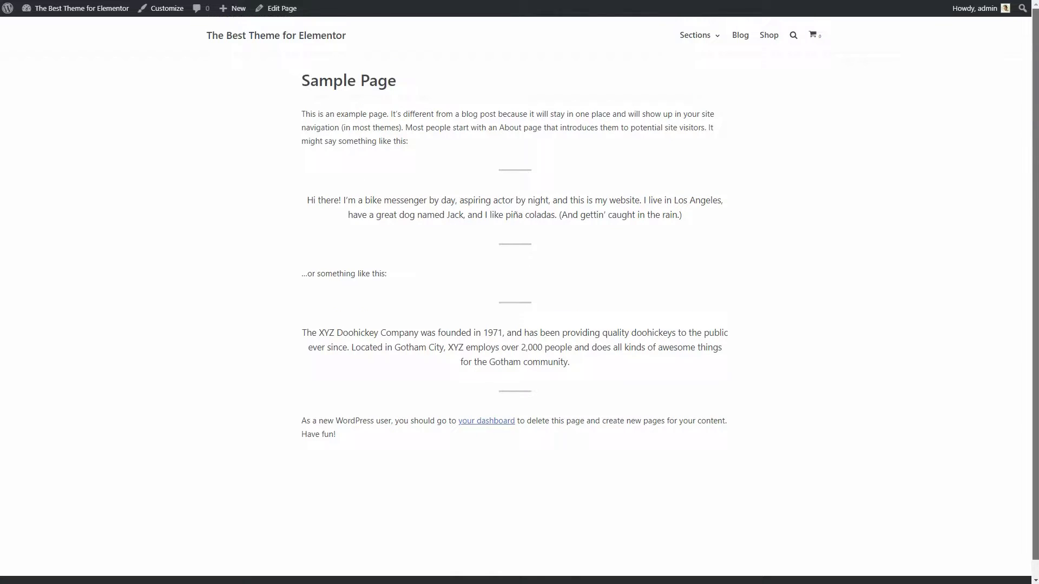
{"action": "left_click", "coordinate": [616, 164]}
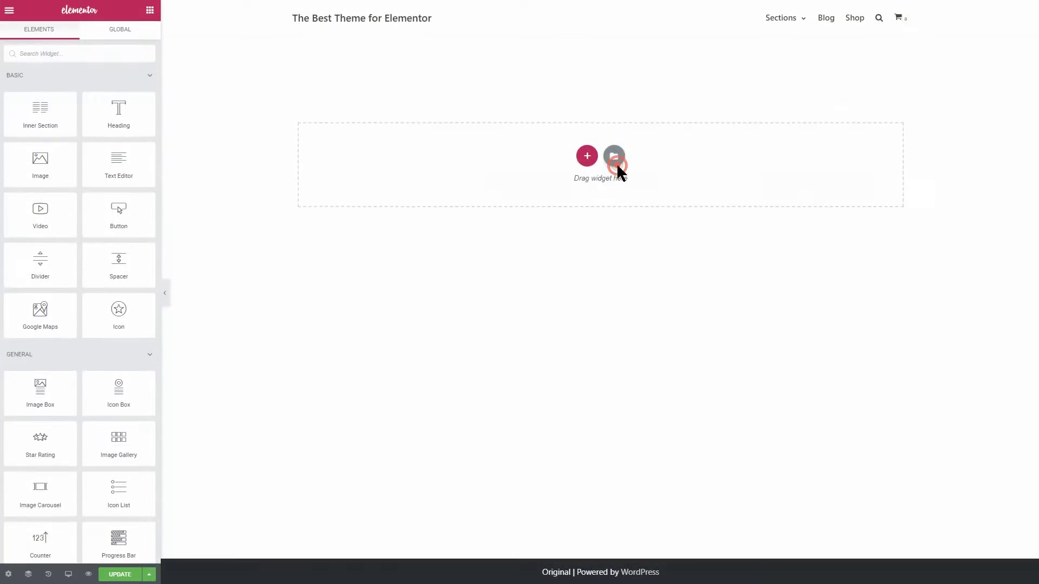
{"action": "left_click", "coordinate": [264, 209]}
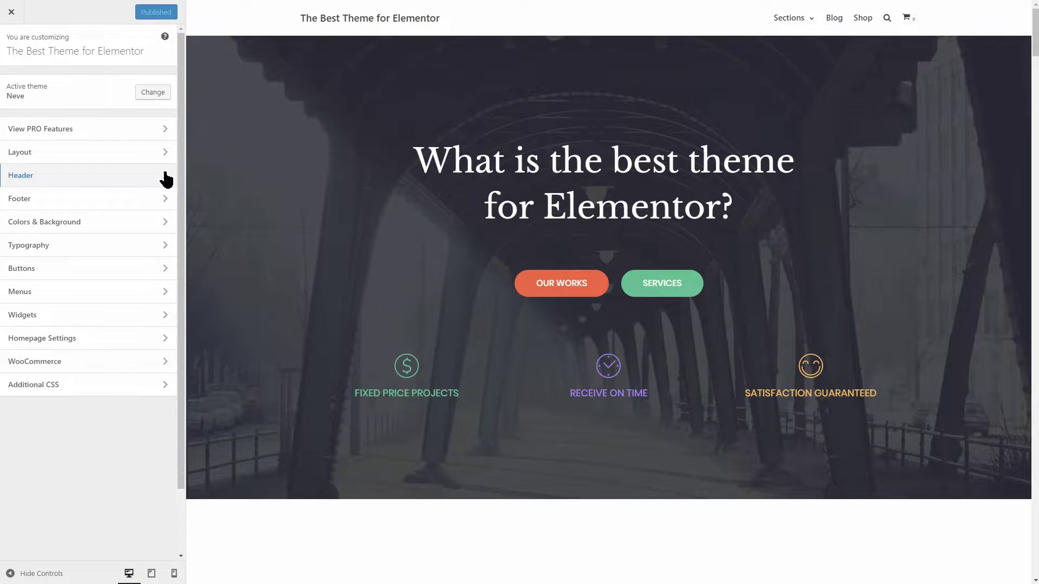
Review the header parts, then try the dark and light skins on the main row
{"action": "left_click", "coordinate": [165, 177]}
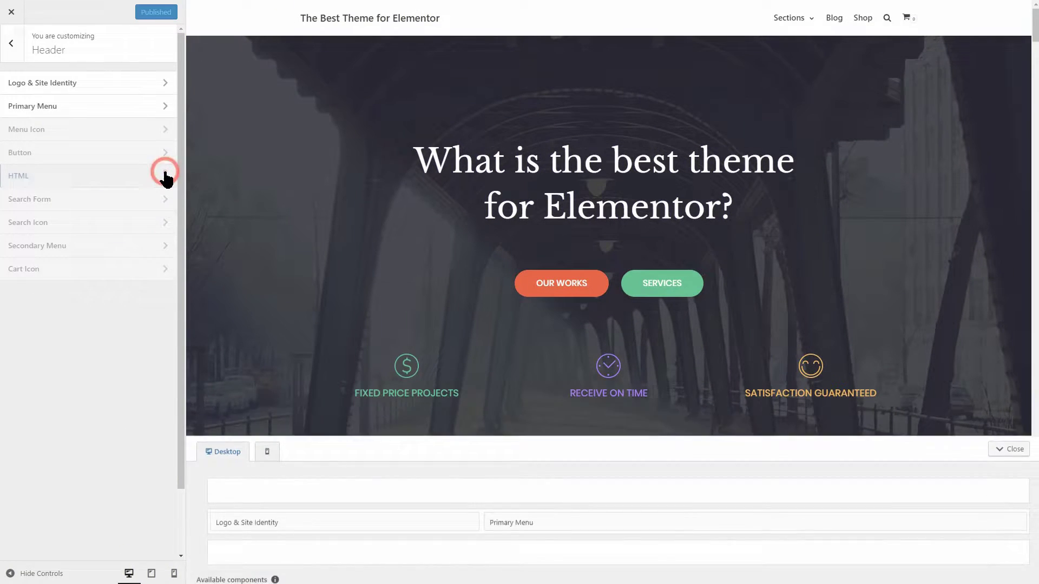
{"action": "left_click", "coordinate": [137, 82]}
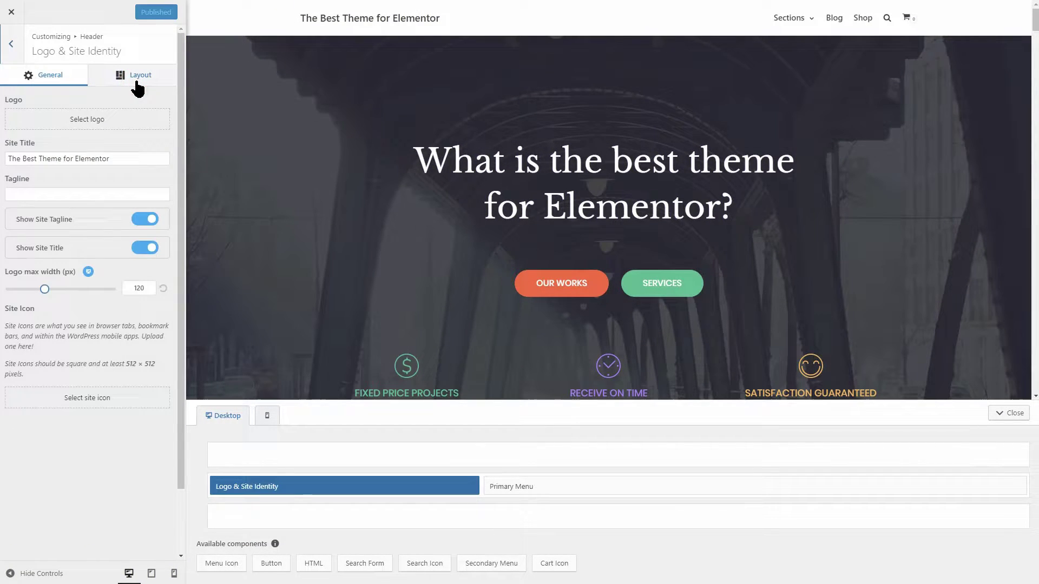
{"action": "left_click", "coordinate": [10, 44]}
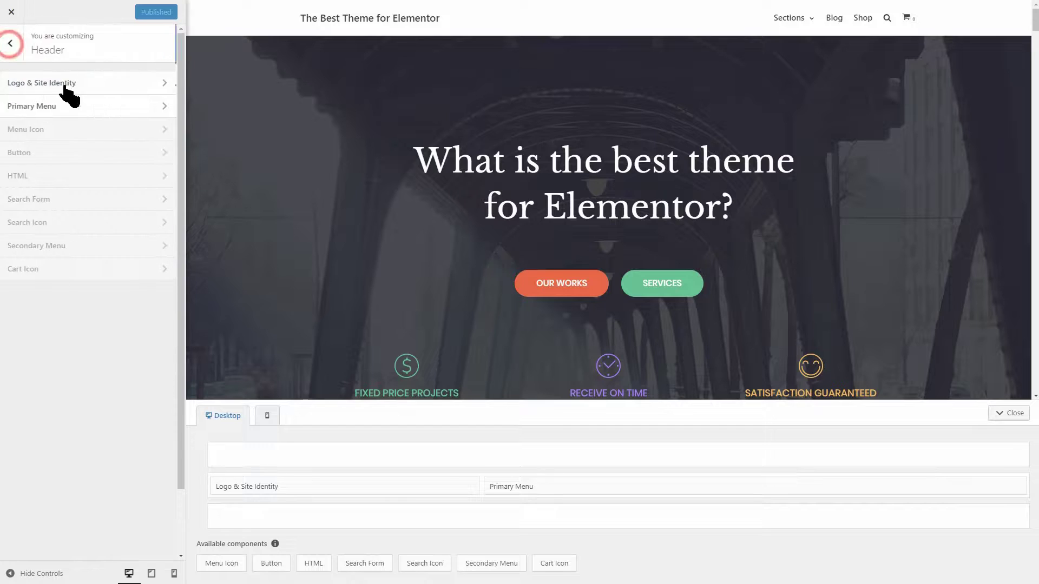
{"action": "left_click", "coordinate": [128, 106]}
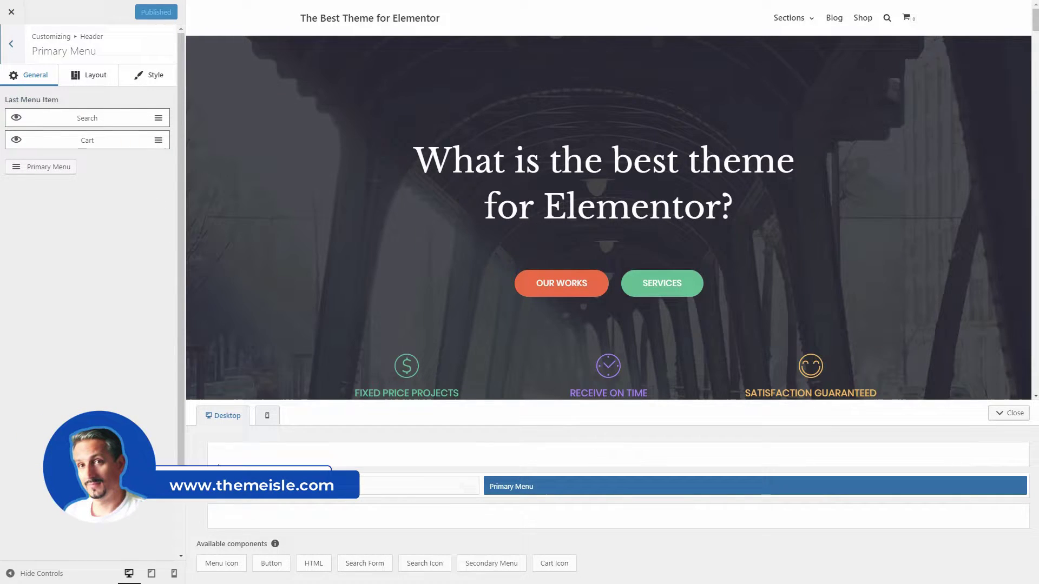
{"action": "left_click", "coordinate": [202, 455]}
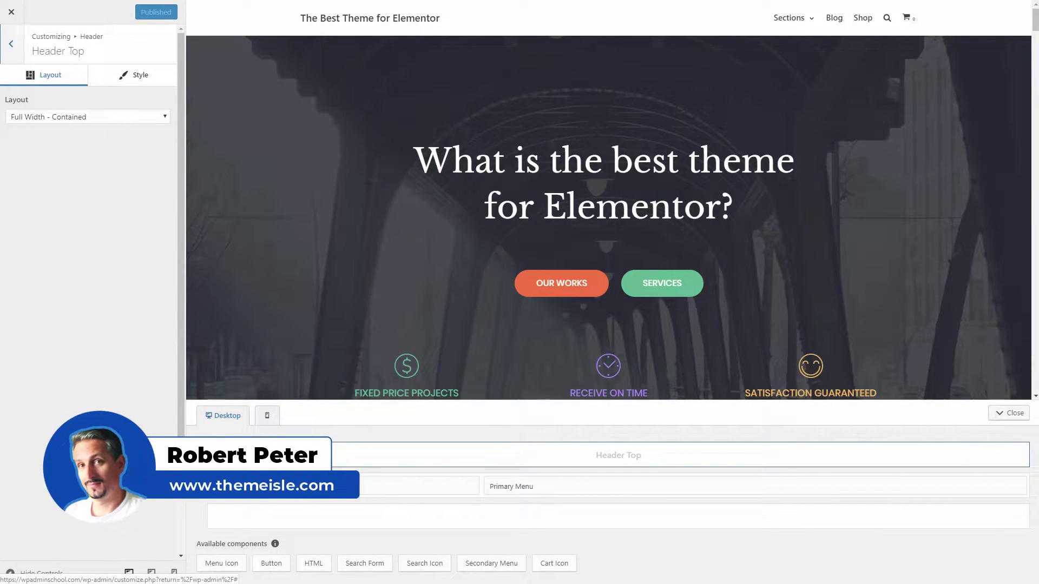
{"action": "left_click", "coordinate": [202, 487]}
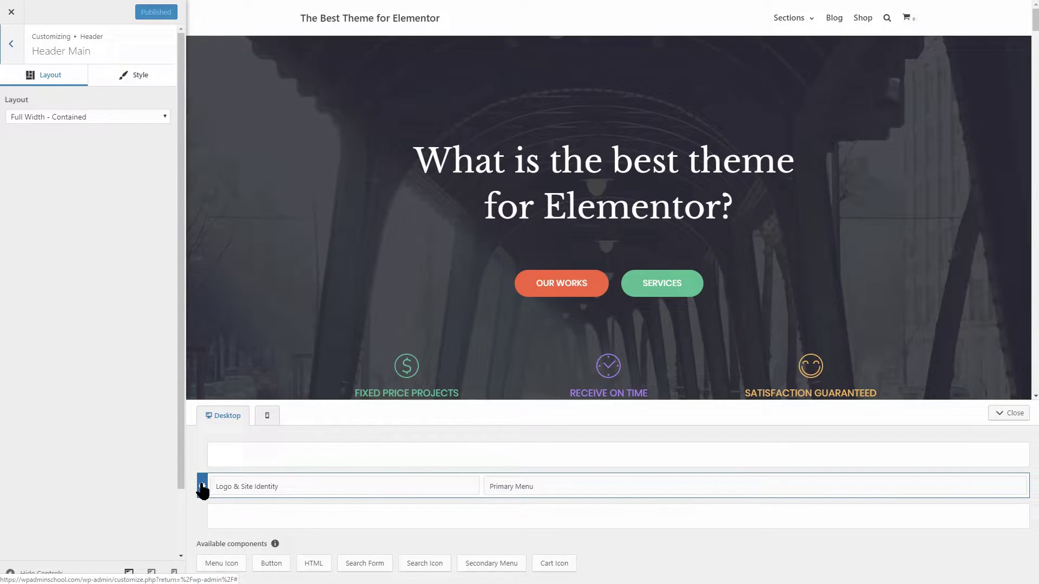
{"action": "left_click", "coordinate": [135, 75]}
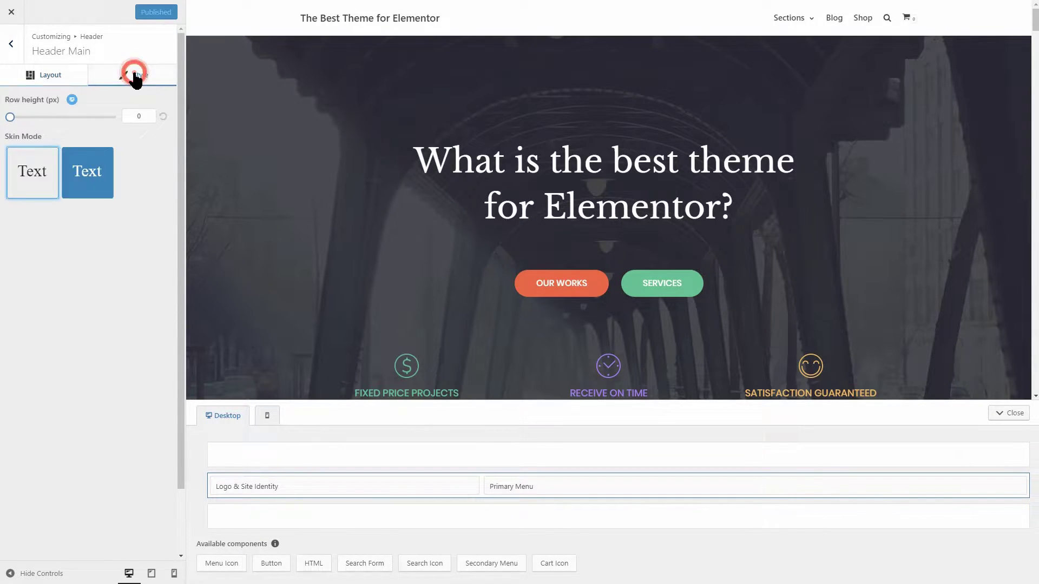
{"action": "left_click", "coordinate": [90, 174]}
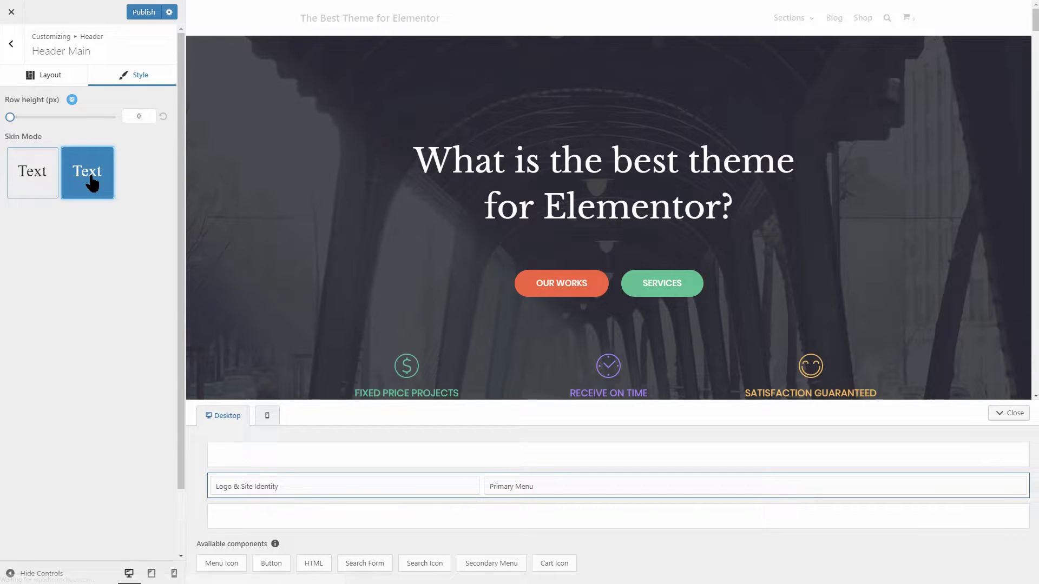
{"action": "left_click", "coordinate": [29, 181]}
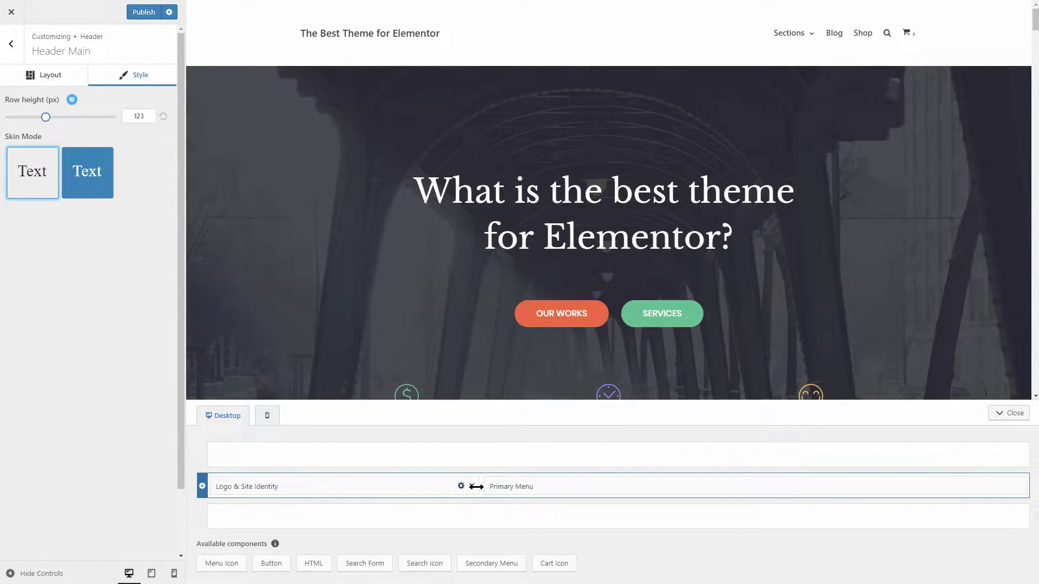
Narrow the logo area, add a button at the main row's right end, then exit unsaved
{"action": "left_click_drag", "start_coordinate": [476, 487], "coordinate": [413, 486]}
{"action": "left_click_drag", "start_coordinate": [272, 563], "coordinate": [429, 490]}
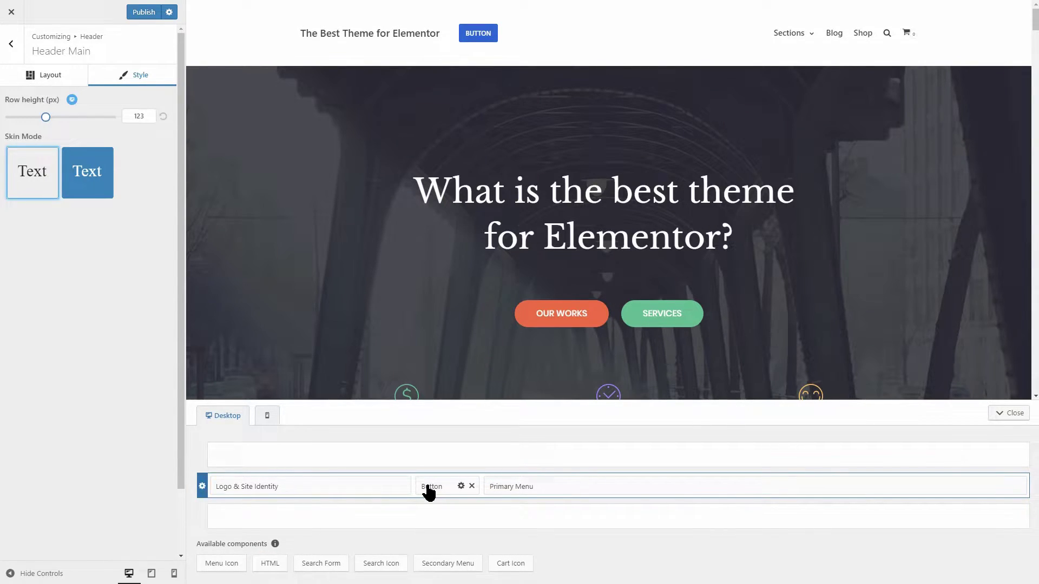
{"action": "left_click_drag", "start_coordinate": [438, 487], "coordinate": [979, 489]}
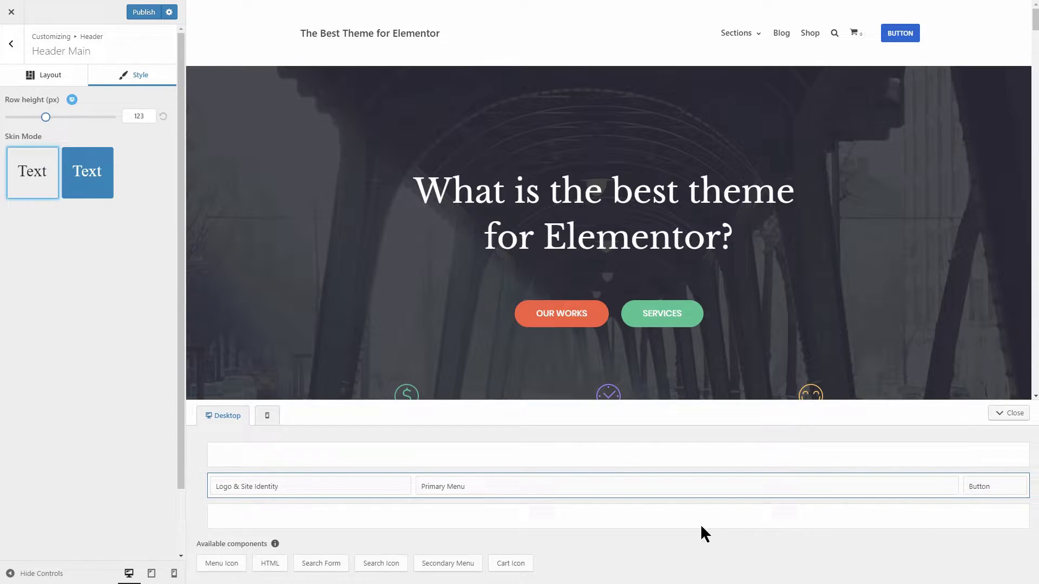
{"action": "left_click", "coordinate": [16, 16]}
{"action": "left_click", "coordinate": [574, 60]}
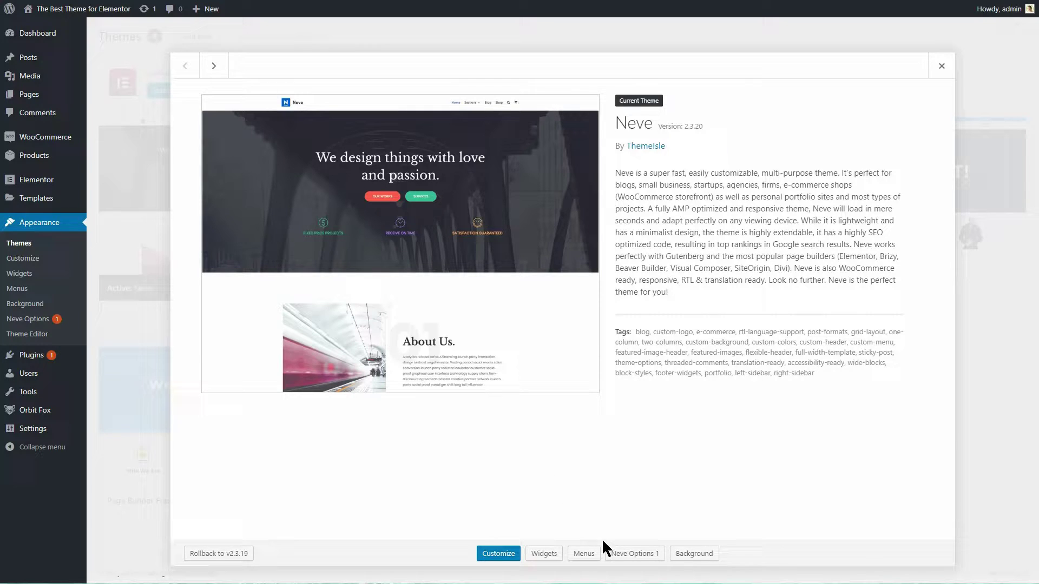
Filter Neve's Sites Library to Elementor sites and preview the Original starter site
{"action": "left_click", "coordinate": [626, 555]}
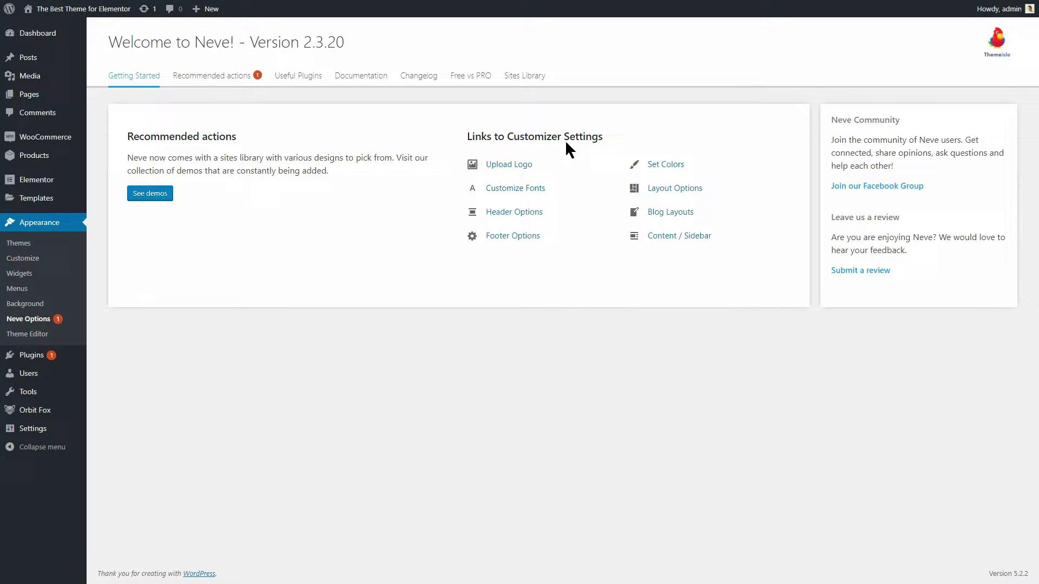
{"action": "left_click", "coordinate": [531, 78]}
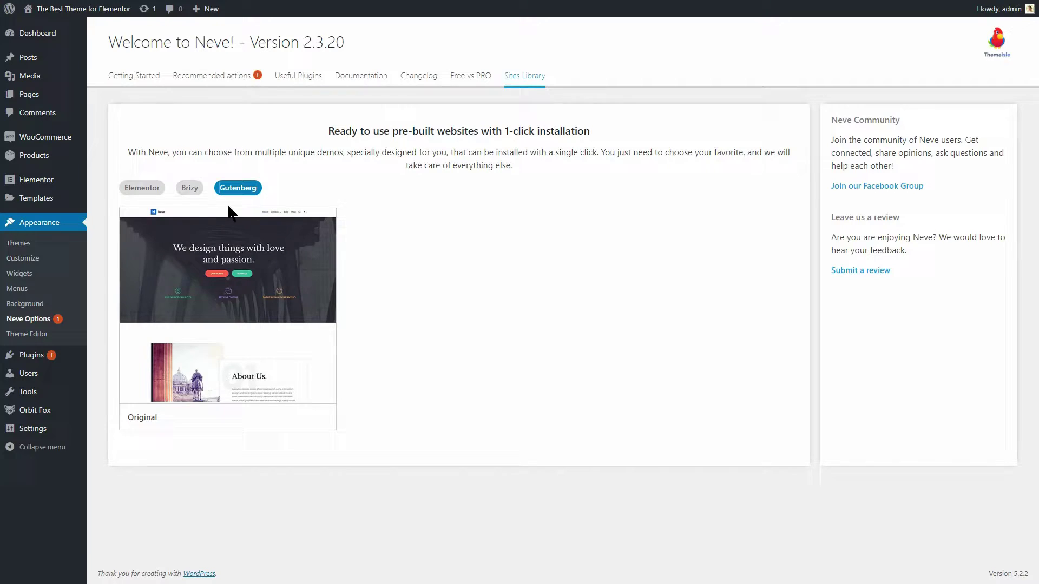
{"action": "left_click", "coordinate": [153, 188]}
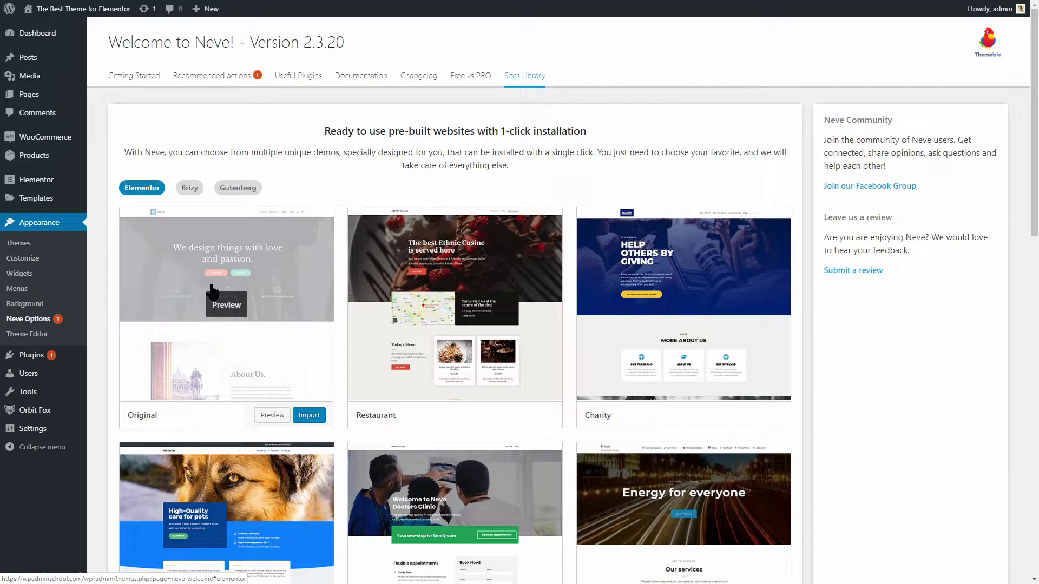
{"action": "left_click", "coordinate": [227, 301]}
Search the available themes for Neve and open its details and preview
{"action": "scroll", "coordinate": [2, 52], "scroll_direction": "down", "scroll_amount": 12}
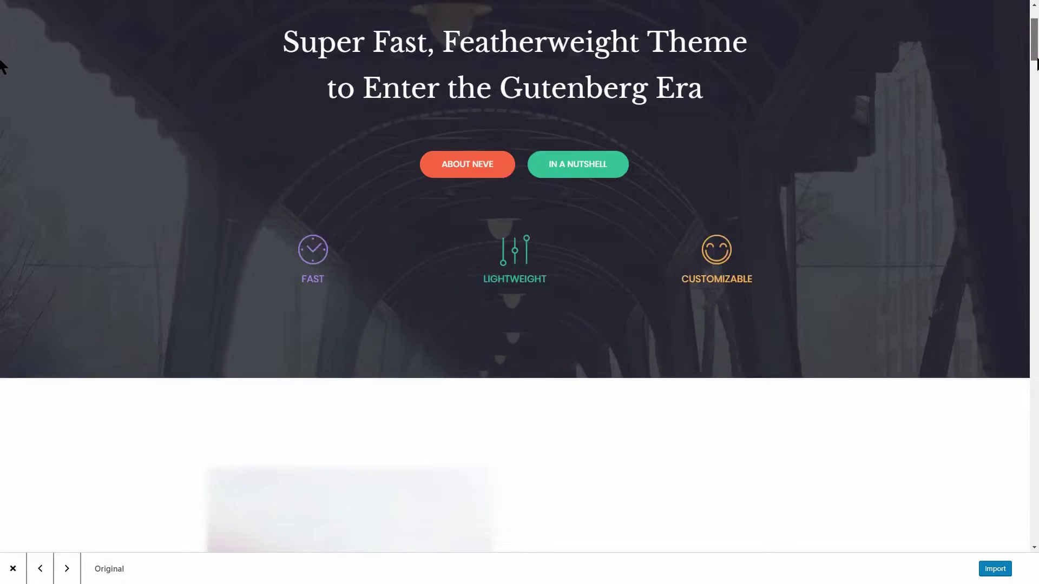
{"action": "scroll", "coordinate": [1, 114], "scroll_direction": "down", "scroll_amount": 14}
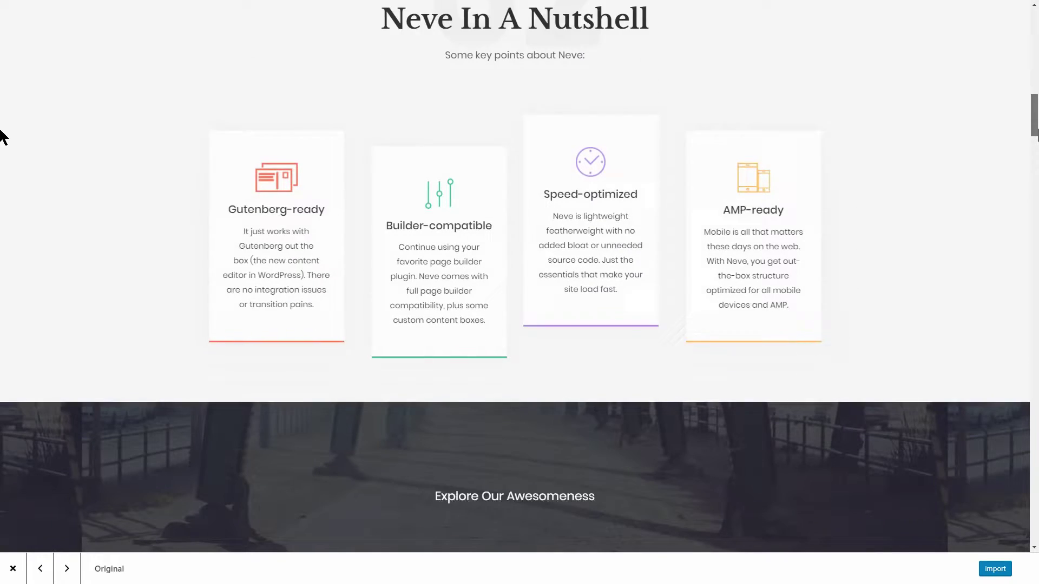
{"action": "scroll", "coordinate": [1, 178], "scroll_direction": "down", "scroll_amount": 4}
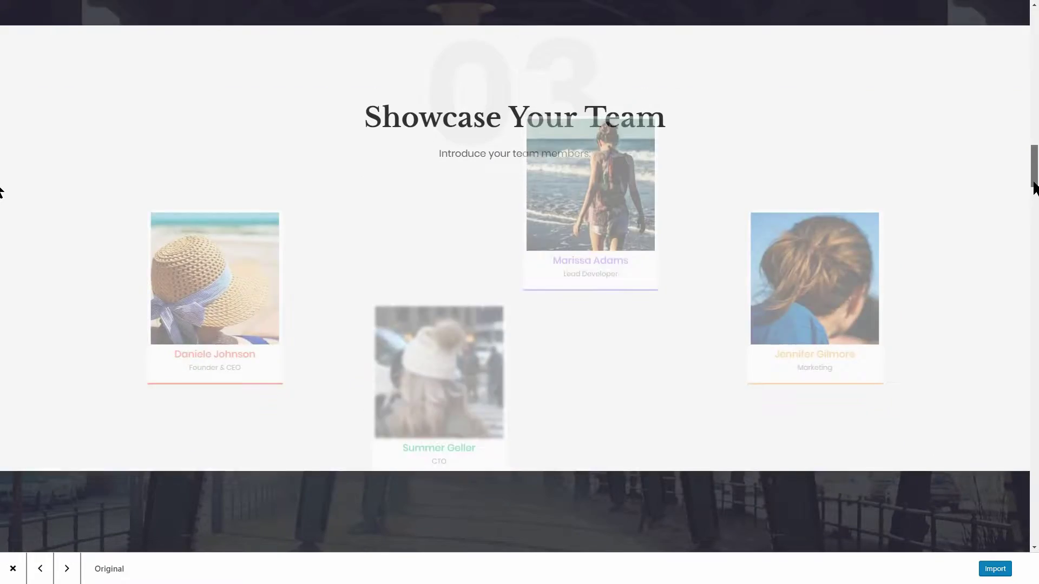
{"action": "scroll", "coordinate": [1, 200], "scroll_direction": "down", "scroll_amount": 2}
{"action": "left_click_drag", "start_coordinate": [1035, 204], "coordinate": [1031, 244]}
{"action": "scroll", "coordinate": [2, 116], "scroll_direction": "up", "scroll_amount": 20}
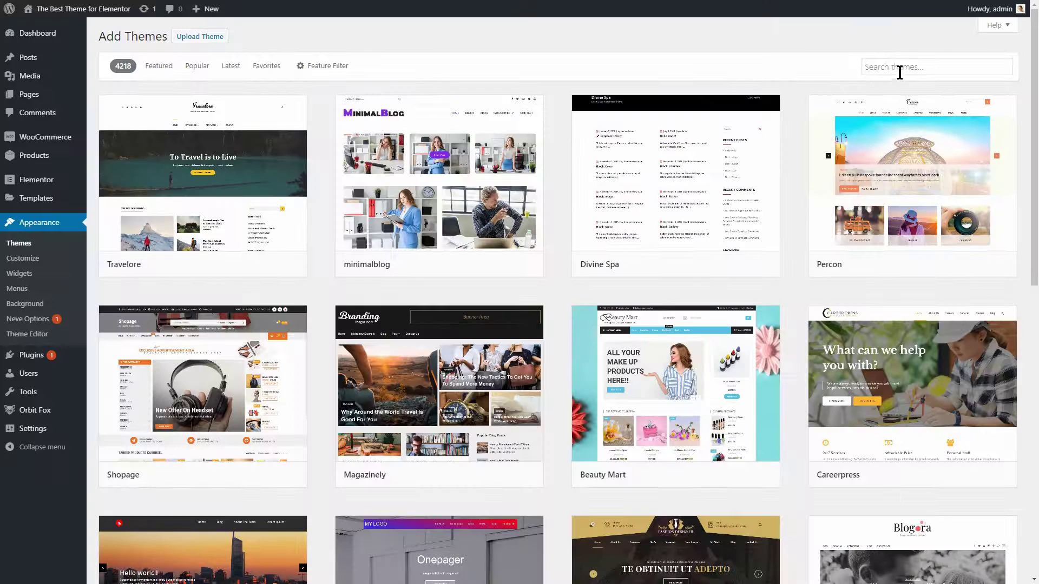
{"action": "left_click", "coordinate": [893, 65]}
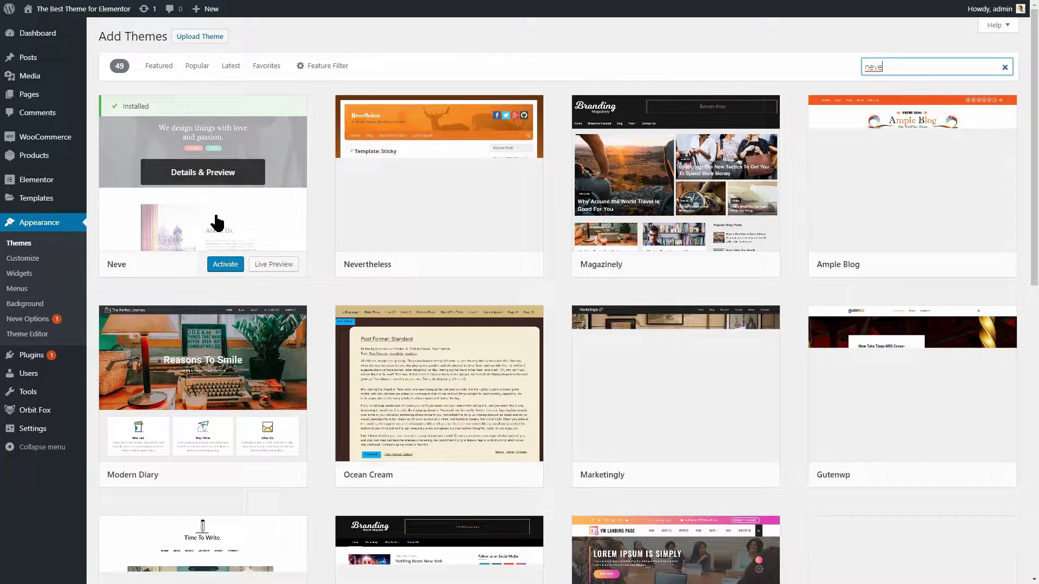
{"action": "left_click", "coordinate": [233, 178]}
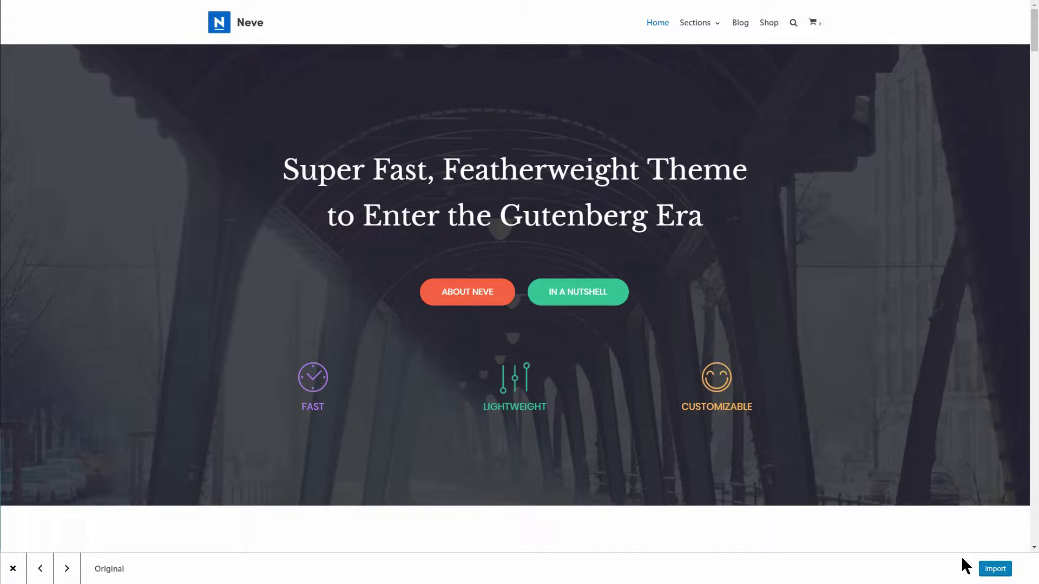
Start importing the Original starter site and view the live Neve demo
{"action": "left_click", "coordinate": [996, 570]}
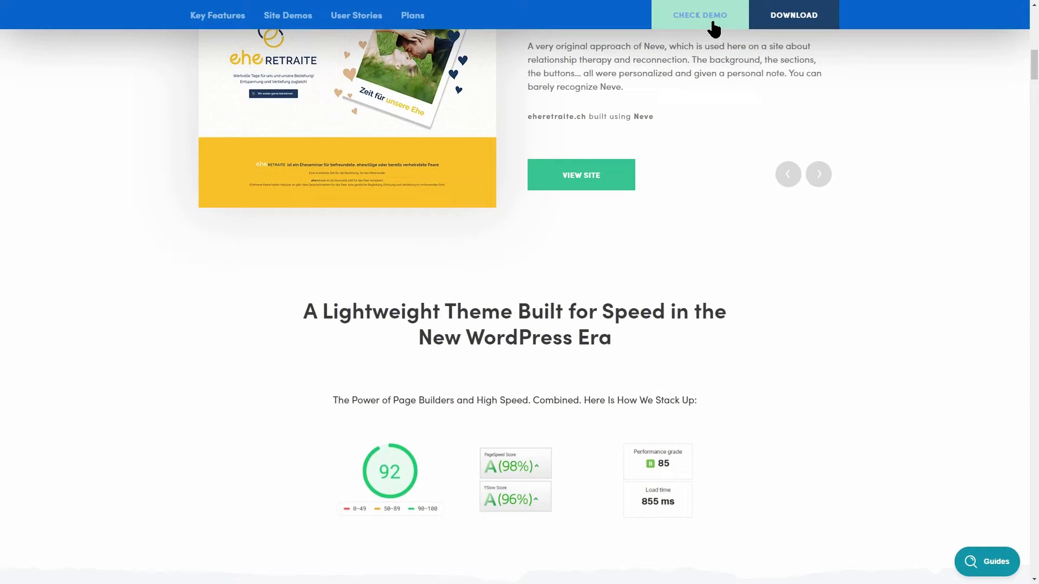
{"action": "left_click", "coordinate": [713, 22]}
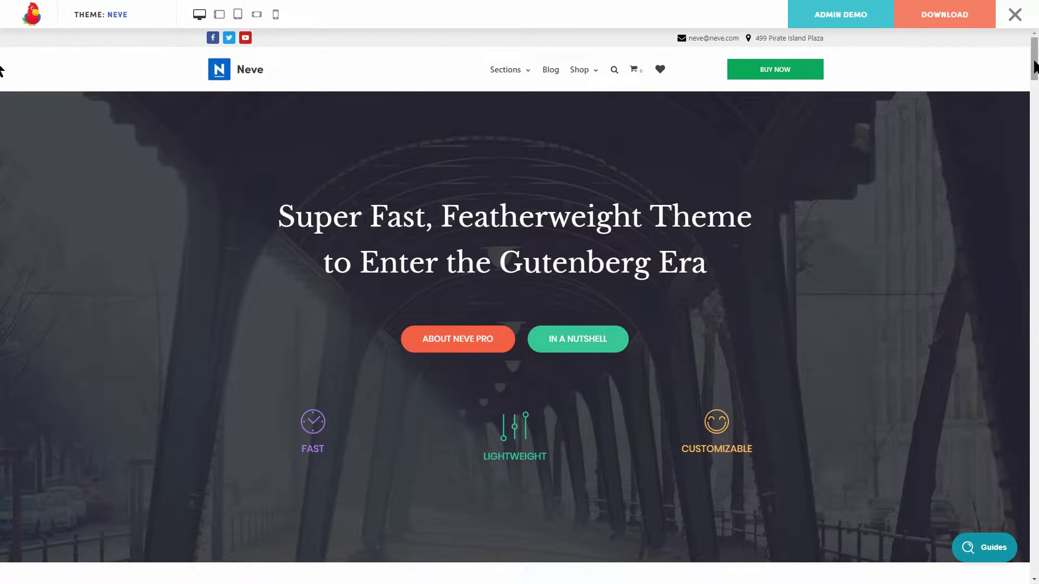
{"action": "left_click_drag", "start_coordinate": [1033, 60], "coordinate": [1030, 366]}
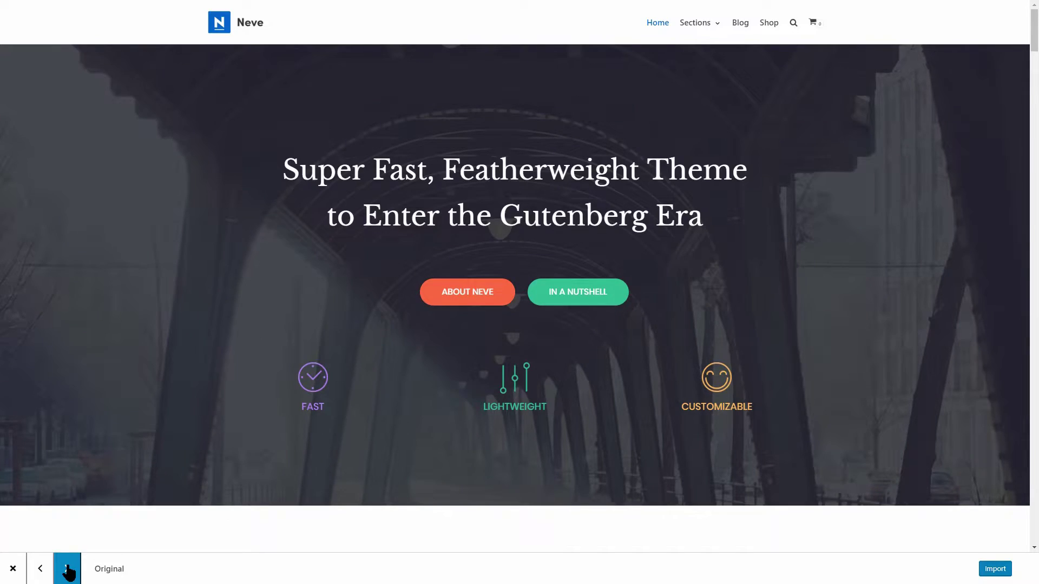
Switch to the Restaurant site, edit its content, and close the pasta image's media picker unchanged
{"action": "left_click", "coordinate": [67, 569]}
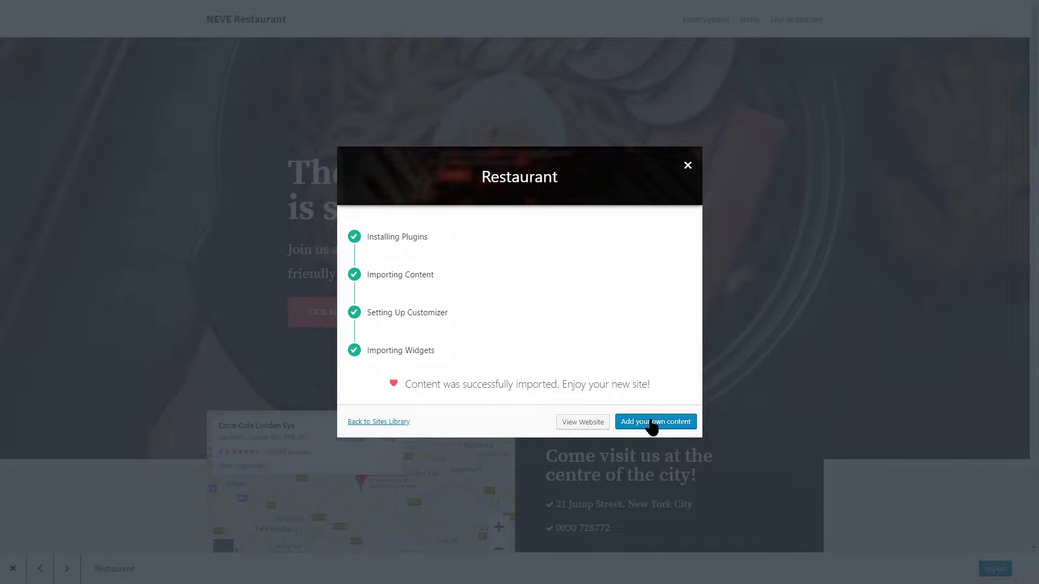
{"action": "left_click", "coordinate": [652, 425]}
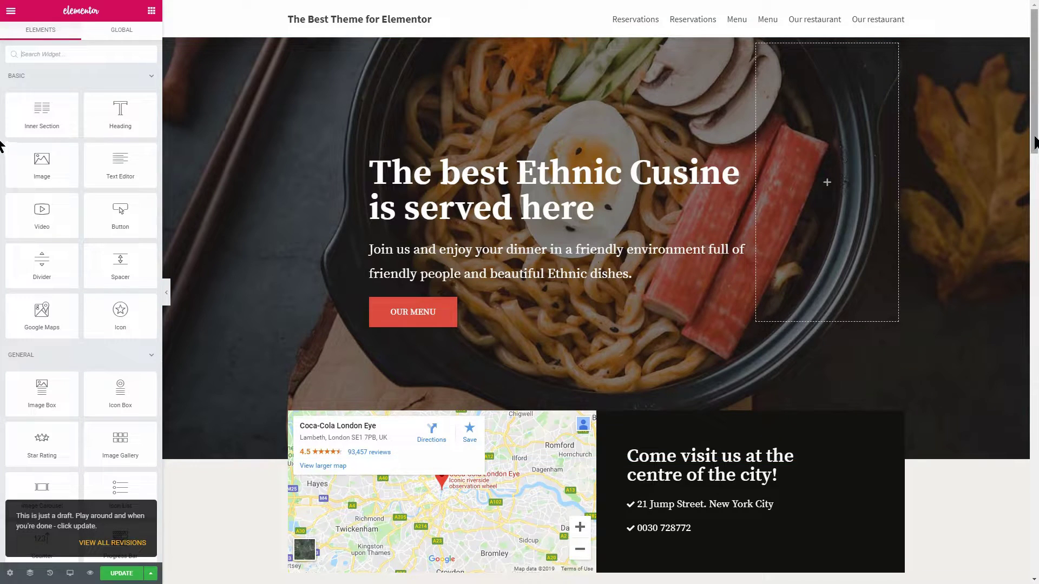
{"action": "left_click_drag", "start_coordinate": [1035, 142], "coordinate": [1035, 239]}
{"action": "left_click", "coordinate": [615, 322]}
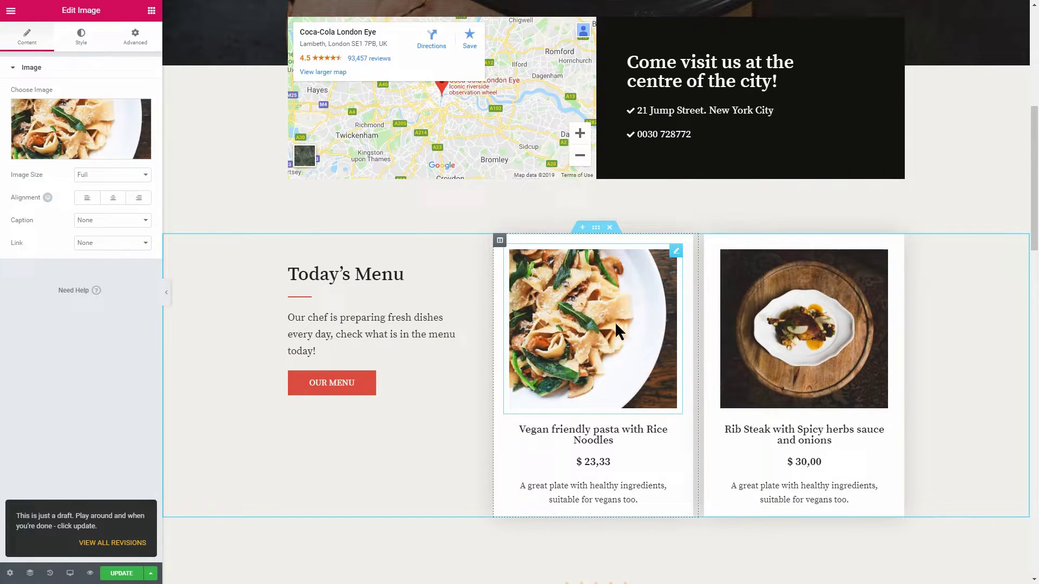
{"action": "left_click", "coordinate": [89, 140]}
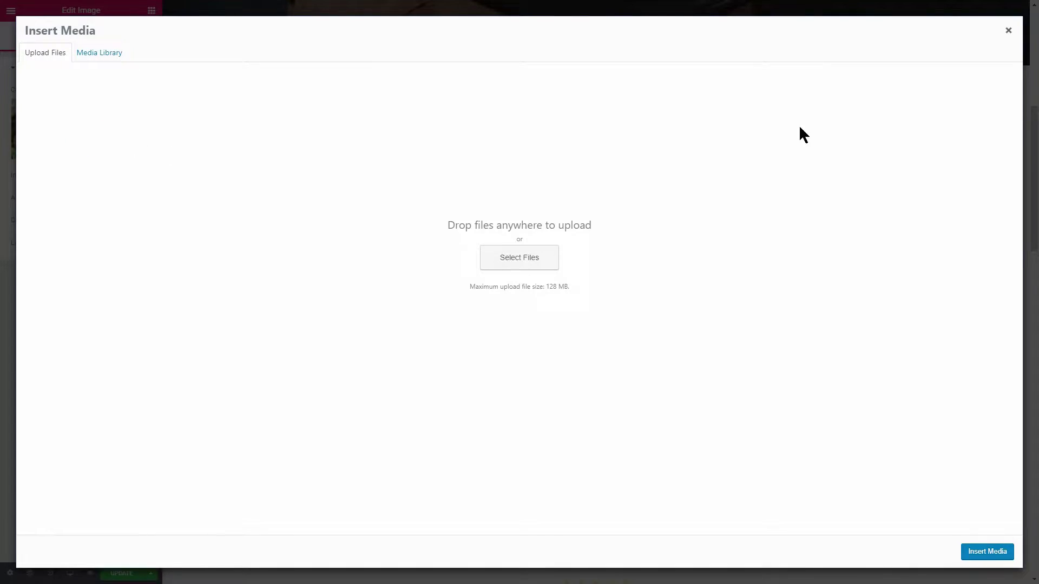
{"action": "left_click", "coordinate": [1009, 32]}
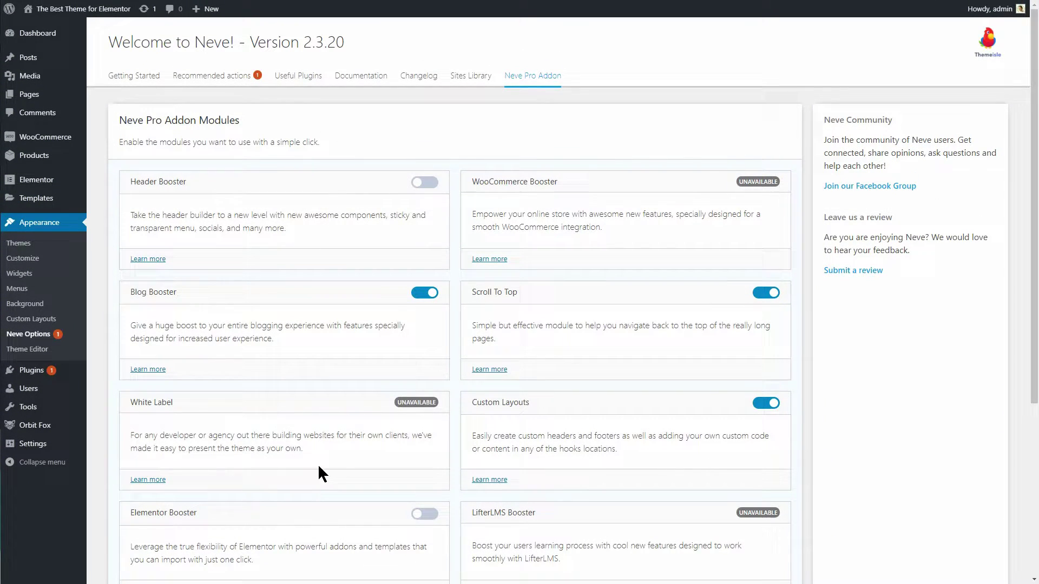
Enable the Elementor Booster and Header Booster modules, then open the Customizer
{"action": "left_click", "coordinate": [417, 515]}
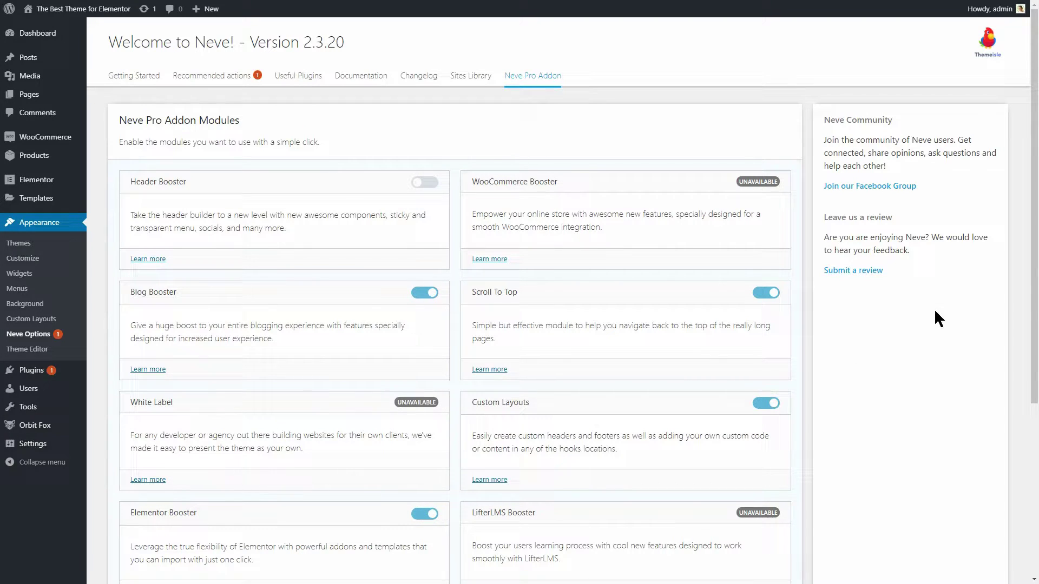
{"action": "scroll", "coordinate": [1029, 336], "scroll_direction": "down", "scroll_amount": 2}
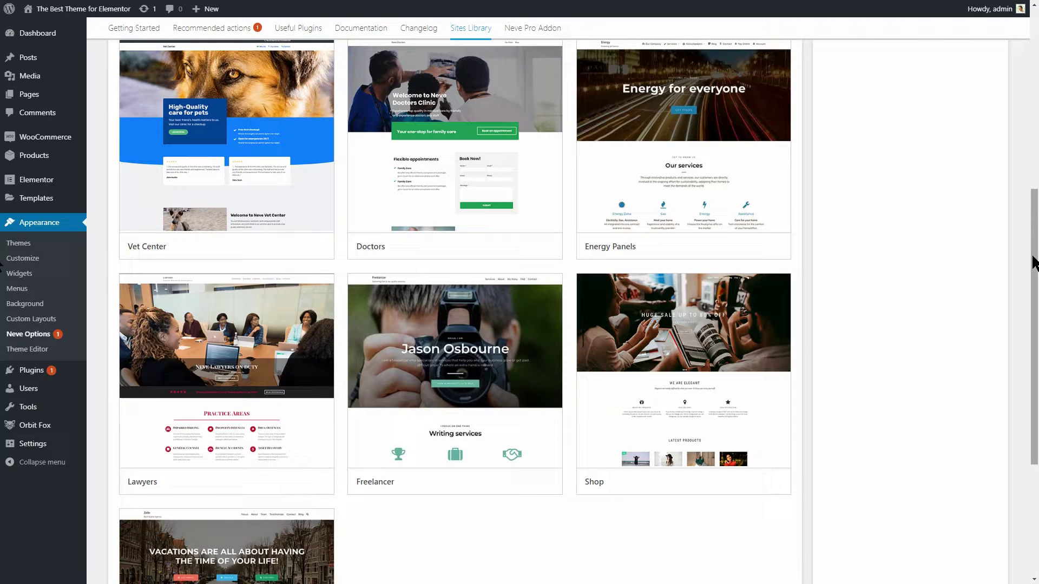
{"action": "scroll", "coordinate": [1, 349], "scroll_direction": "down", "scroll_amount": 4}
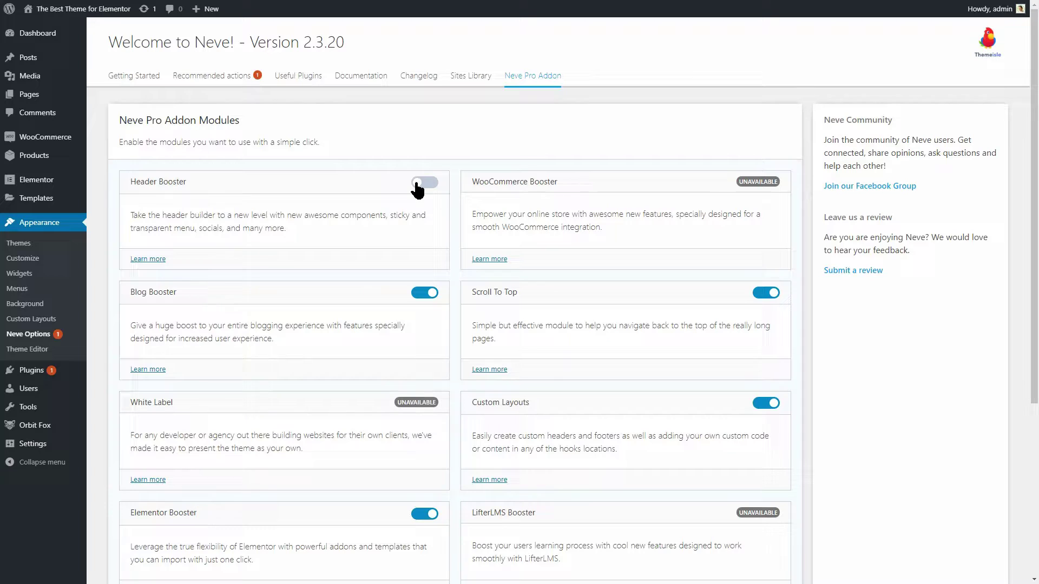
{"action": "left_click", "coordinate": [418, 183]}
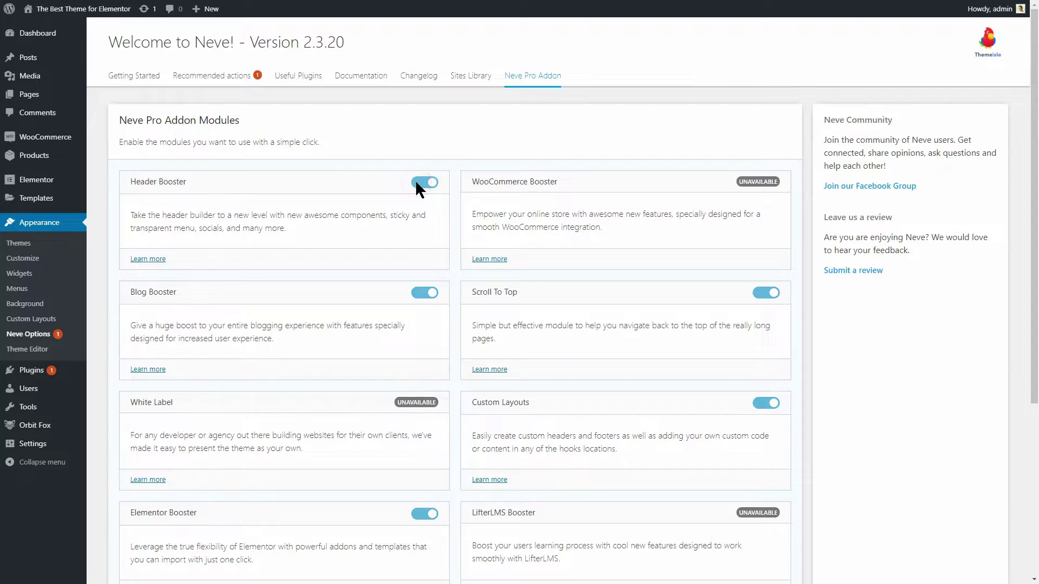
{"action": "left_click", "coordinate": [41, 259]}
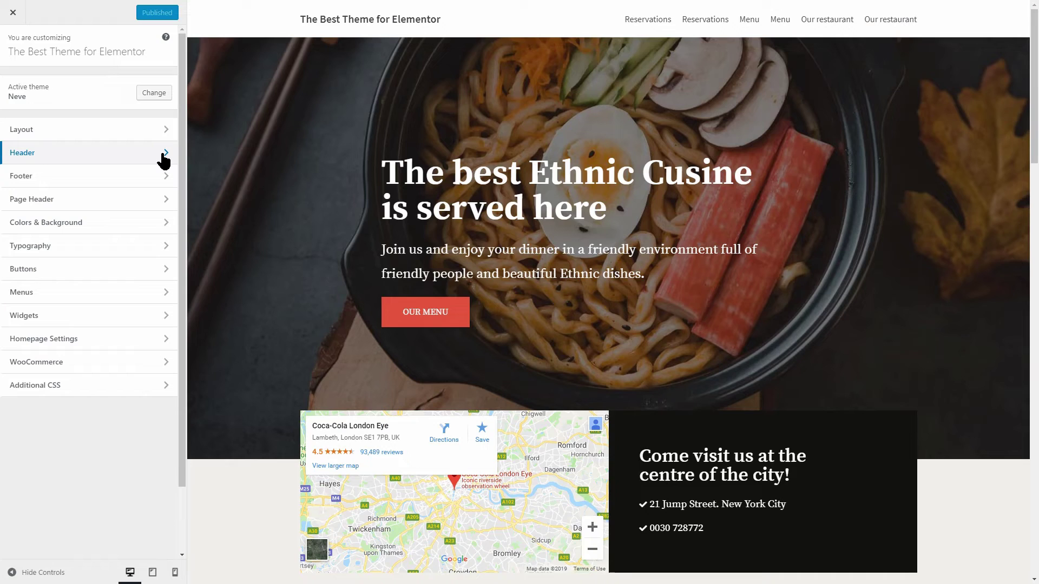
Make the Header Main row stick to top and raise its row height to 37 px
{"action": "left_click", "coordinate": [164, 157]}
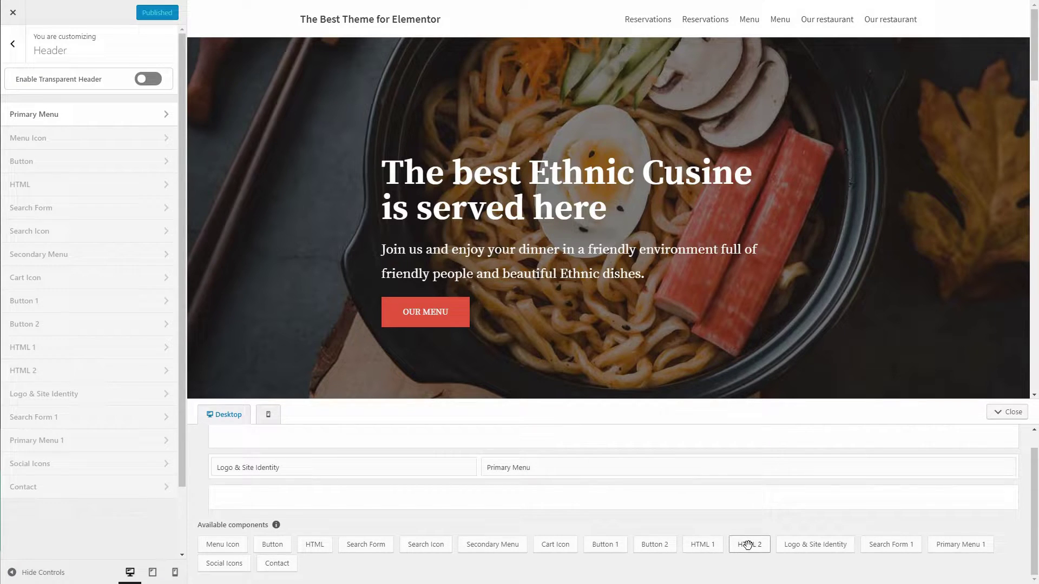
{"action": "left_click", "coordinate": [520, 468]}
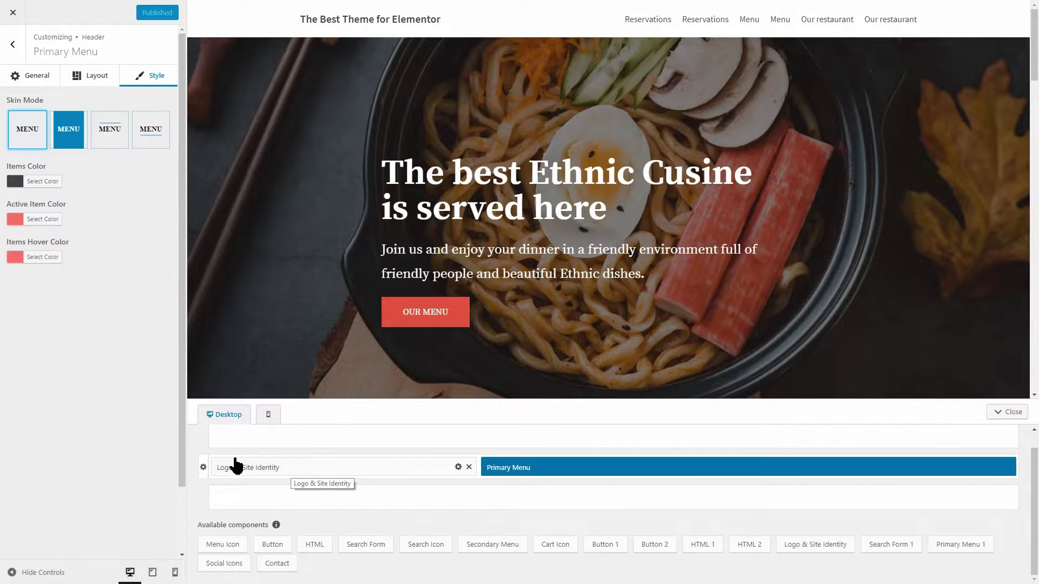
{"action": "left_click", "coordinate": [205, 468]}
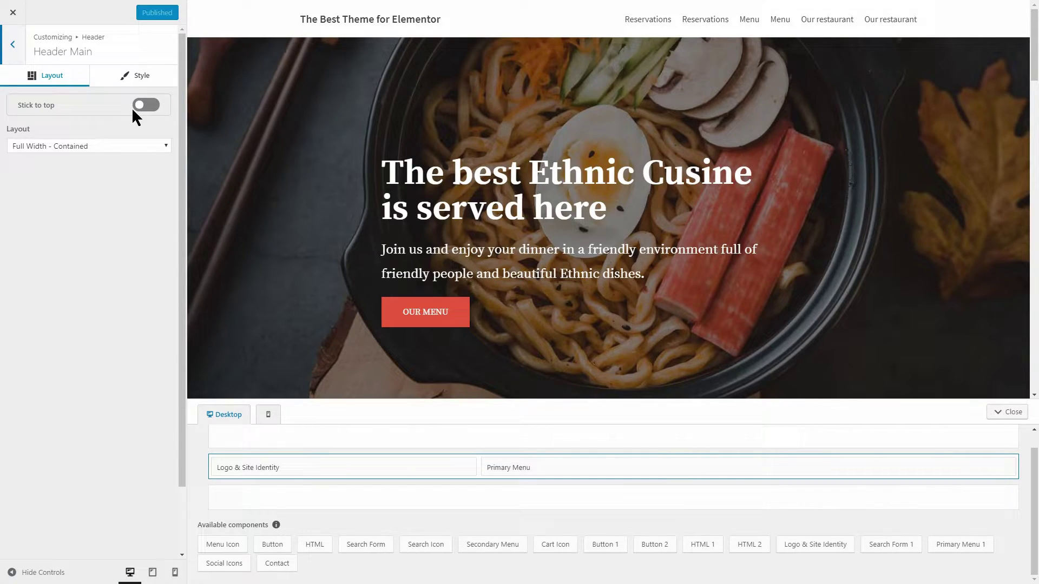
{"action": "left_click", "coordinate": [142, 107]}
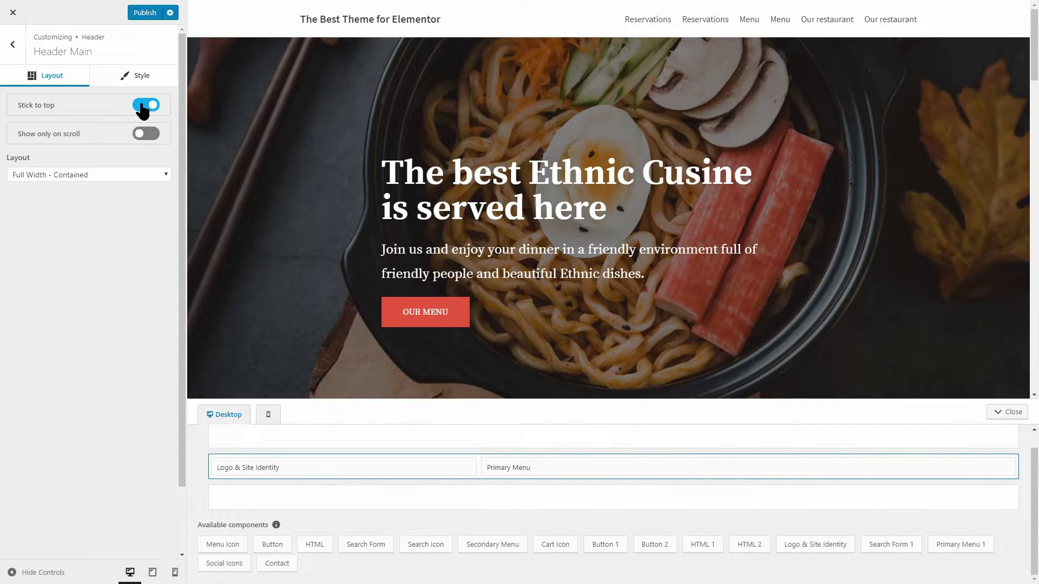
{"action": "left_click", "coordinate": [150, 80]}
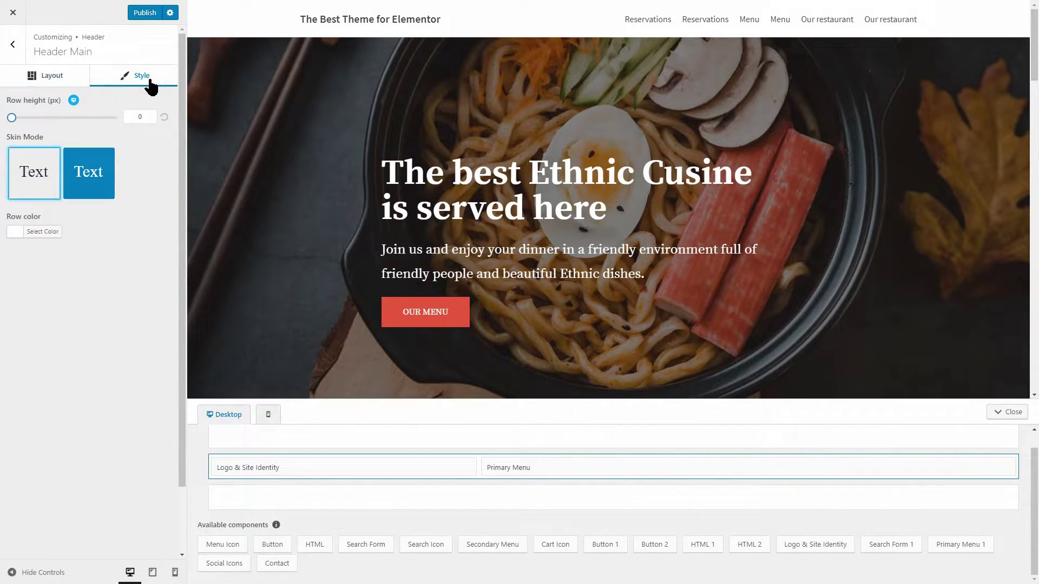
{"action": "left_click_drag", "start_coordinate": [12, 118], "coordinate": [41, 118]}
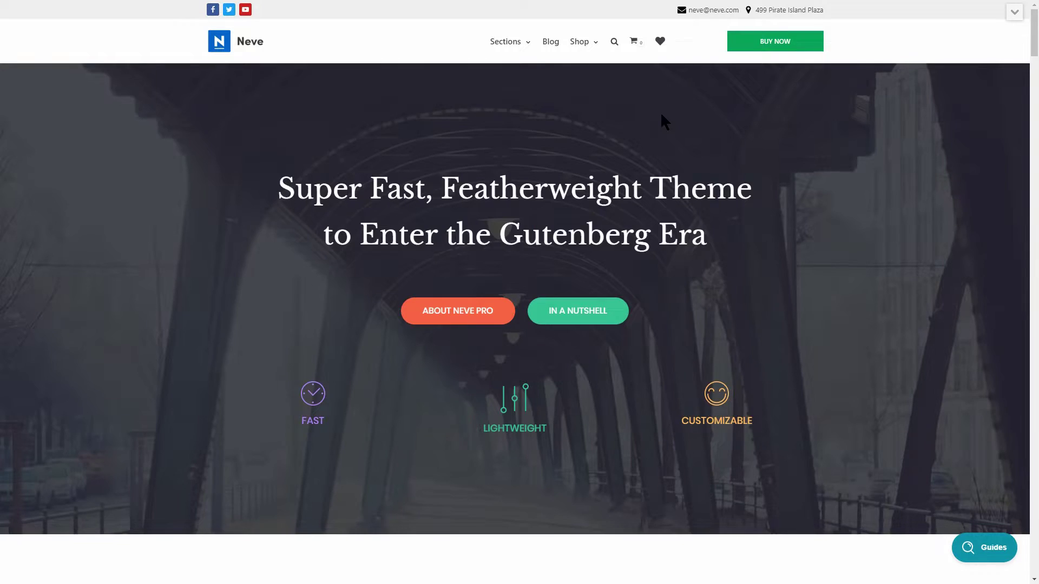
Open the square neck sundress from Shop List View and add it to the cart
{"action": "mouse_move", "coordinate": [638, 49]}
{"action": "mouse_move", "coordinate": [587, 54]}
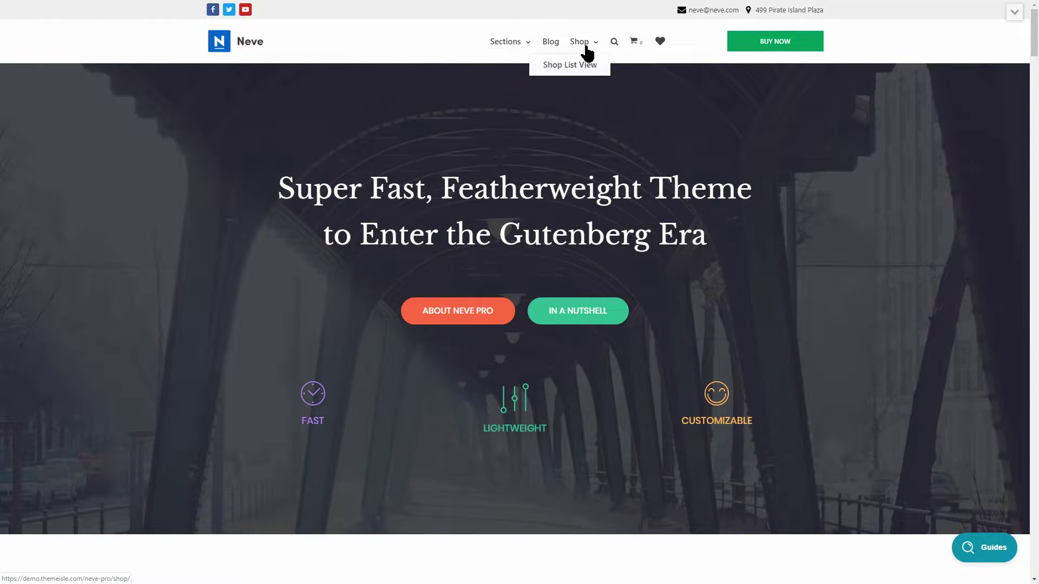
{"action": "left_click", "coordinate": [576, 69]}
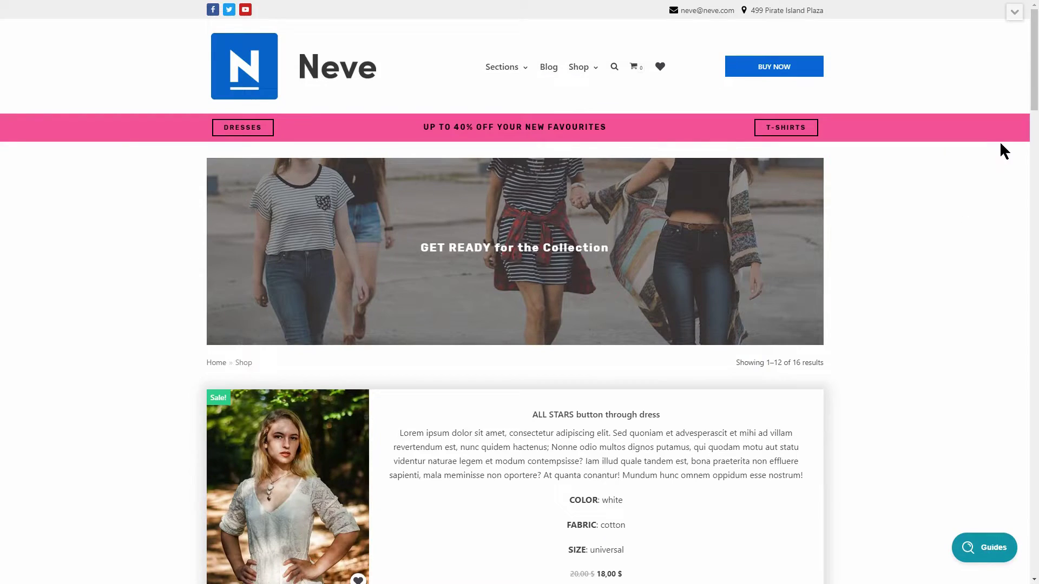
{"action": "left_click_drag", "start_coordinate": [1037, 85], "coordinate": [1033, 233]}
{"action": "left_click", "coordinate": [314, 340]}
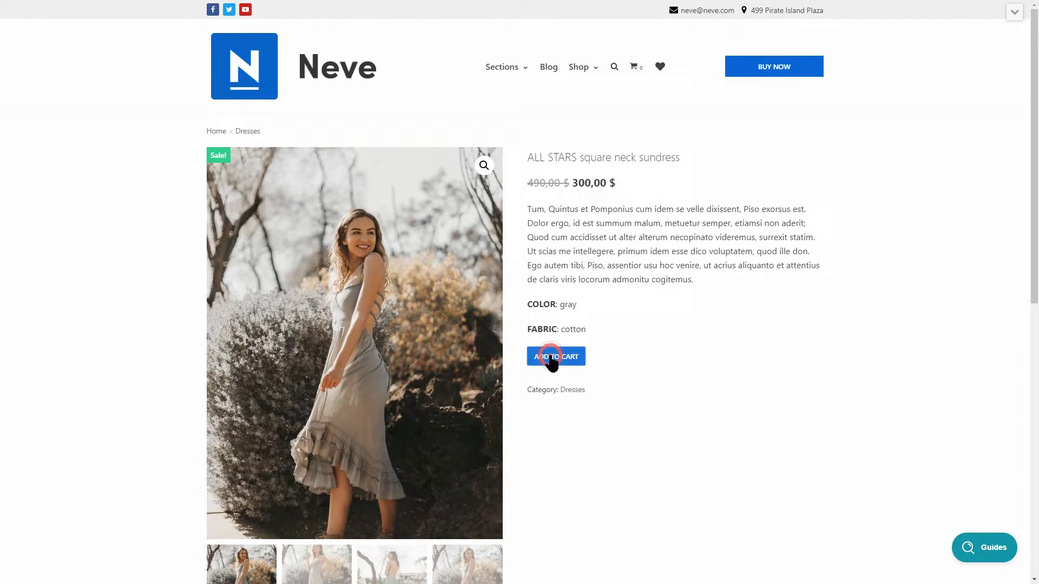
{"action": "left_click", "coordinate": [550, 356]}
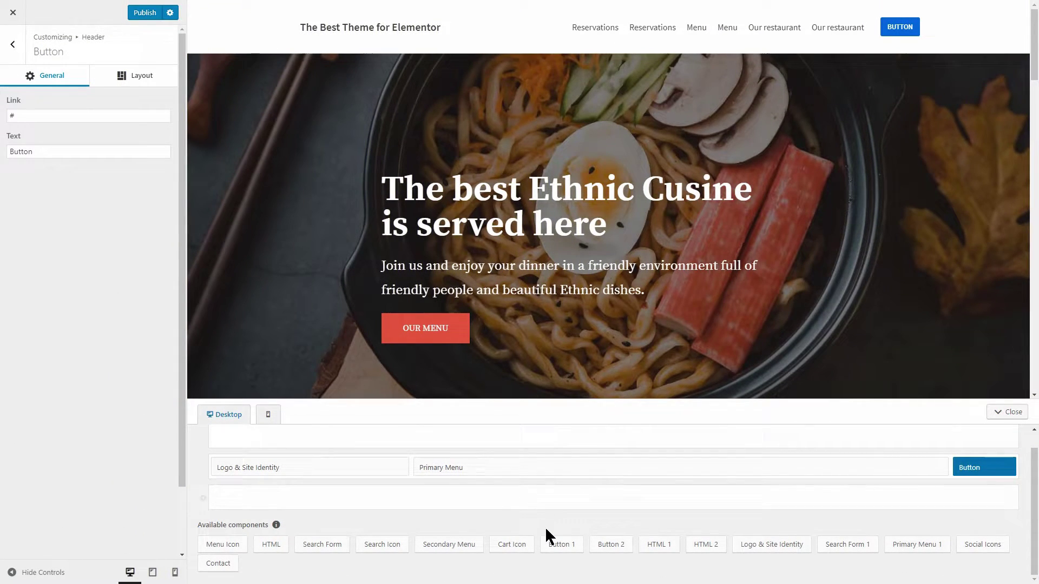
Place Button 1, Search Form and Secondary Menu in the header top row
{"action": "left_click_drag", "start_coordinate": [563, 544], "coordinate": [375, 463]}
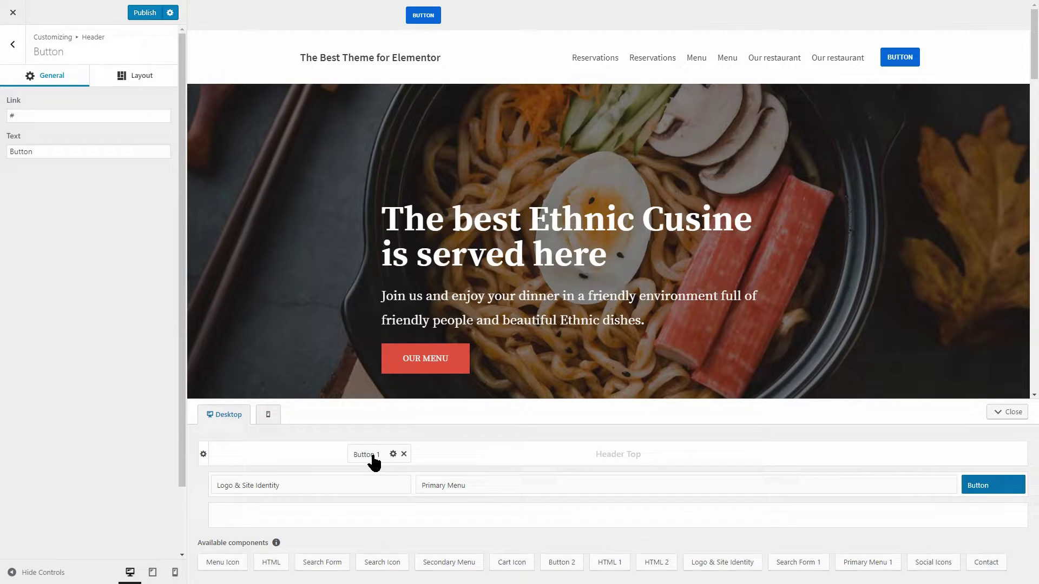
{"action": "left_click_drag", "start_coordinate": [319, 563], "coordinate": [440, 457]}
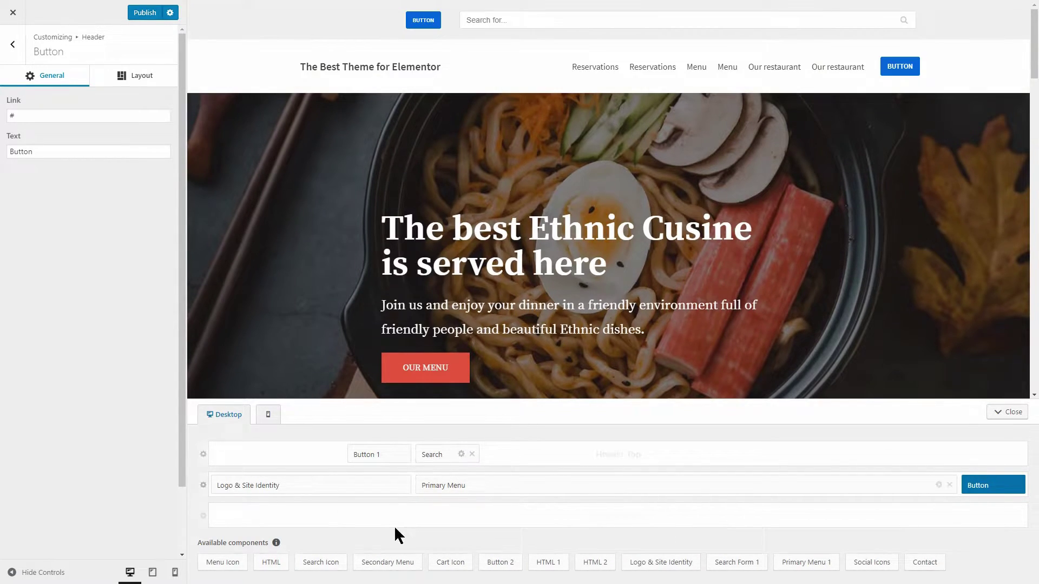
{"action": "left_click_drag", "start_coordinate": [387, 557], "coordinate": [531, 449]}
Set the Primary Menu's active item colour to #233d51
{"action": "left_click", "coordinate": [458, 486]}
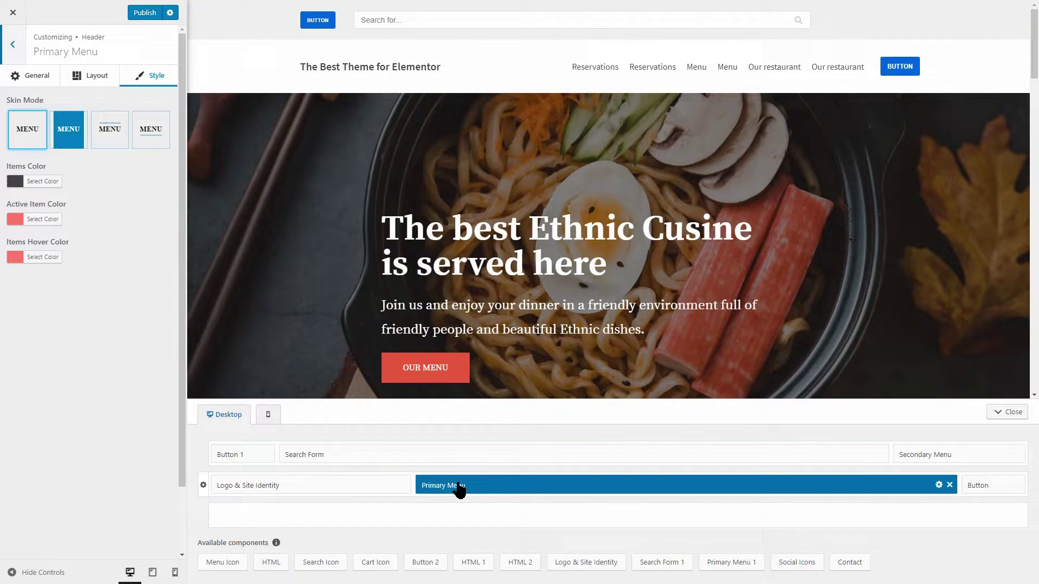
{"action": "left_click", "coordinate": [43, 220]}
{"action": "left_click", "coordinate": [69, 305]}
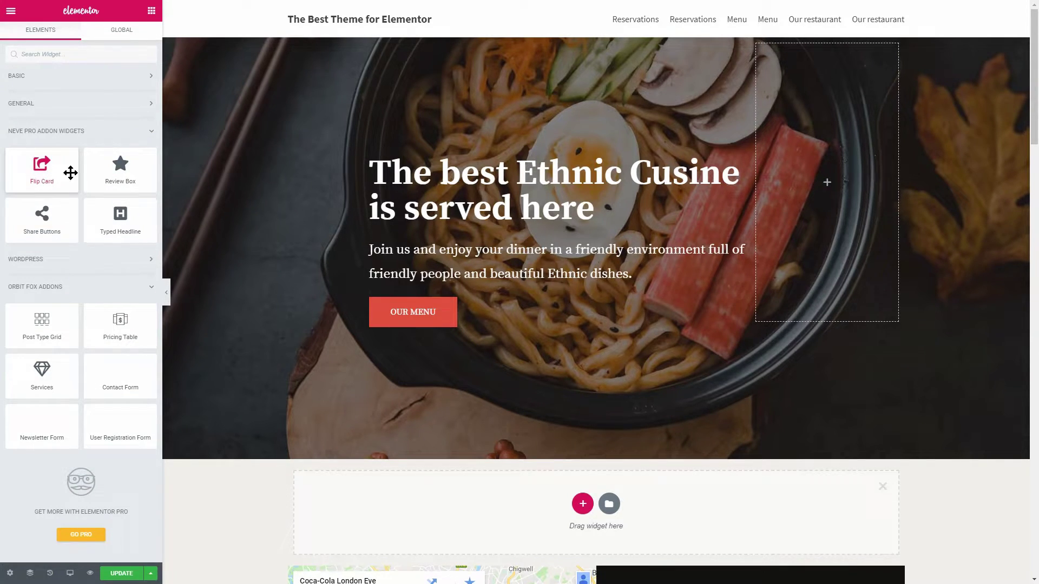
Add a Flip Card widget to the empty section with a Typed Headline above it
{"action": "left_click_drag", "start_coordinate": [43, 167], "coordinate": [575, 527]}
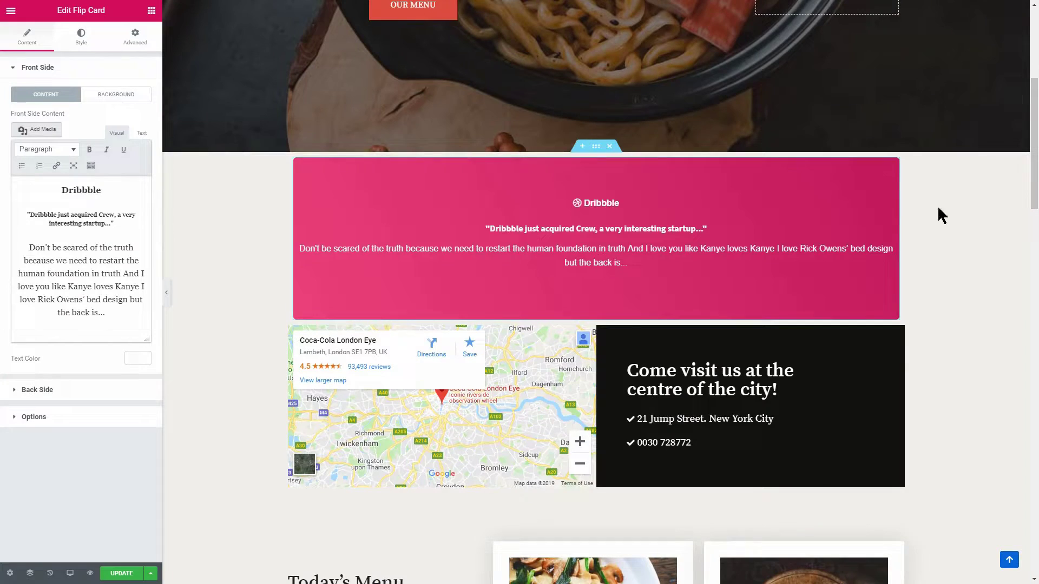
{"action": "left_click", "coordinate": [152, 10]}
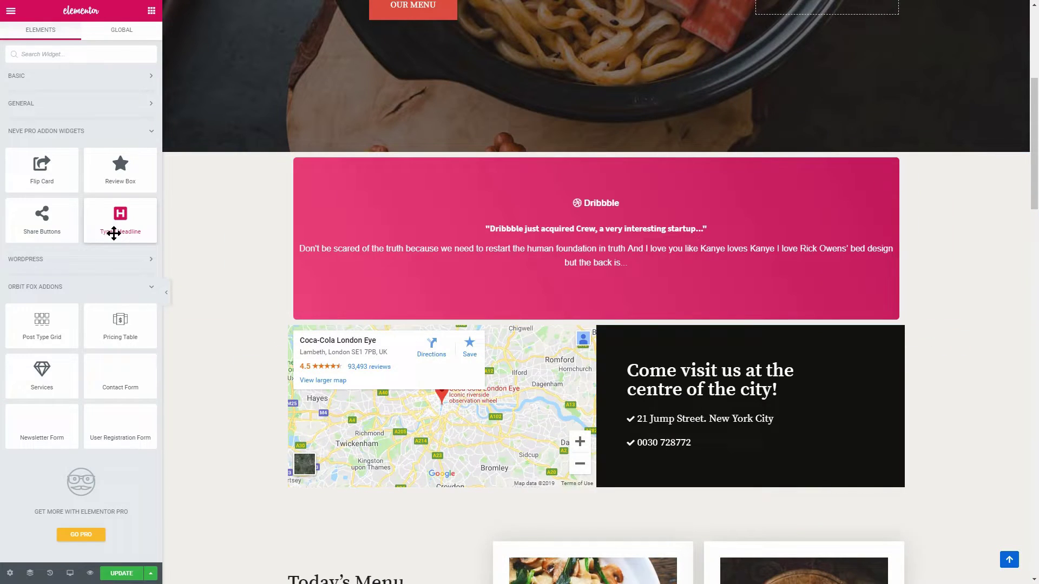
{"action": "left_click_drag", "start_coordinate": [112, 231], "coordinate": [346, 179]}
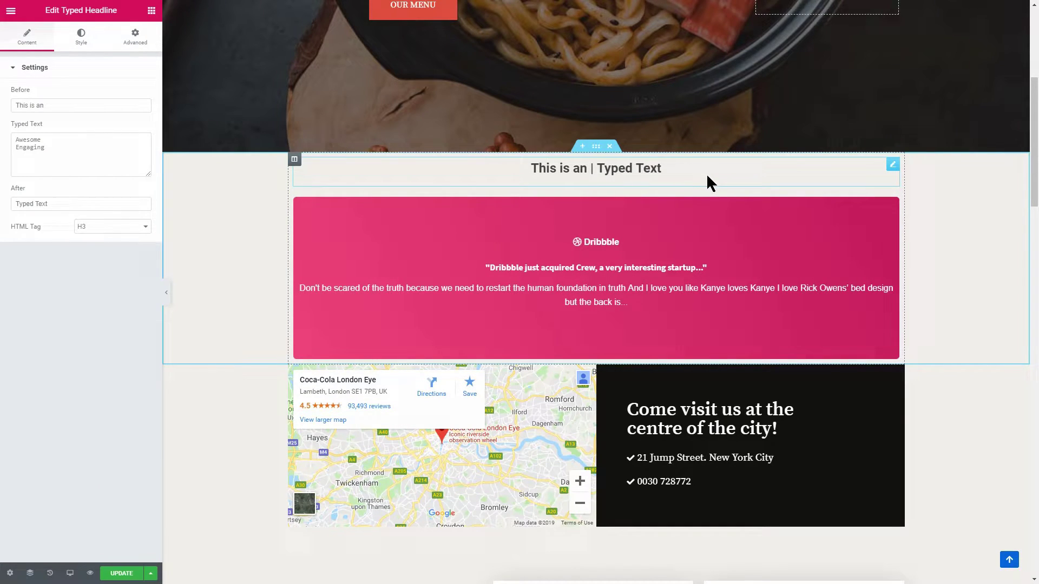
Place a Review Box above the Typed Headline using the fruits-mix-smoothie-new image
{"action": "left_click", "coordinate": [152, 10]}
{"action": "left_click_drag", "start_coordinate": [117, 176], "coordinate": [586, 162]}
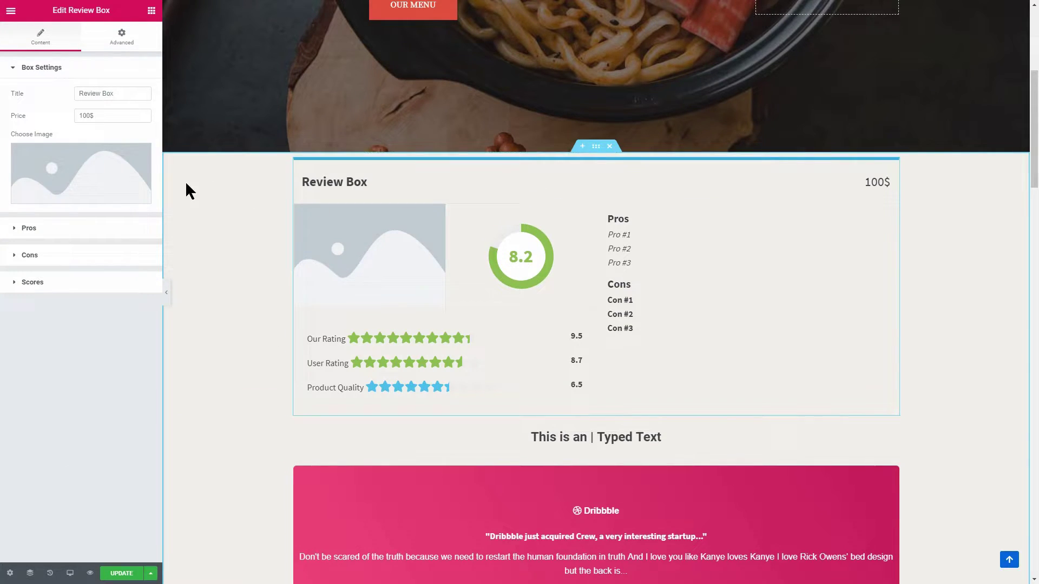
{"action": "left_click", "coordinate": [123, 197]}
{"action": "left_click", "coordinate": [805, 135]}
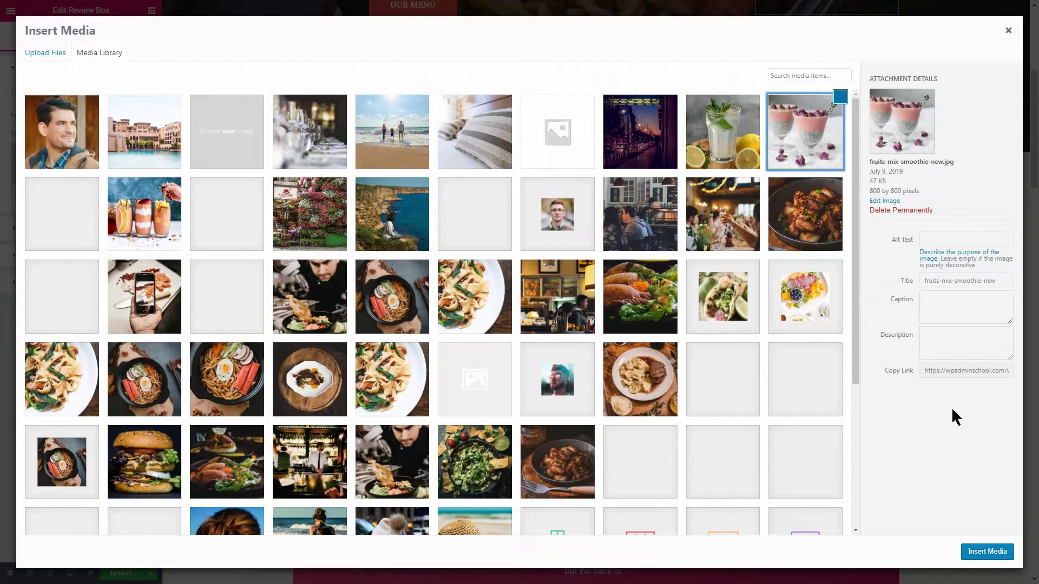
{"action": "left_click", "coordinate": [987, 552]}
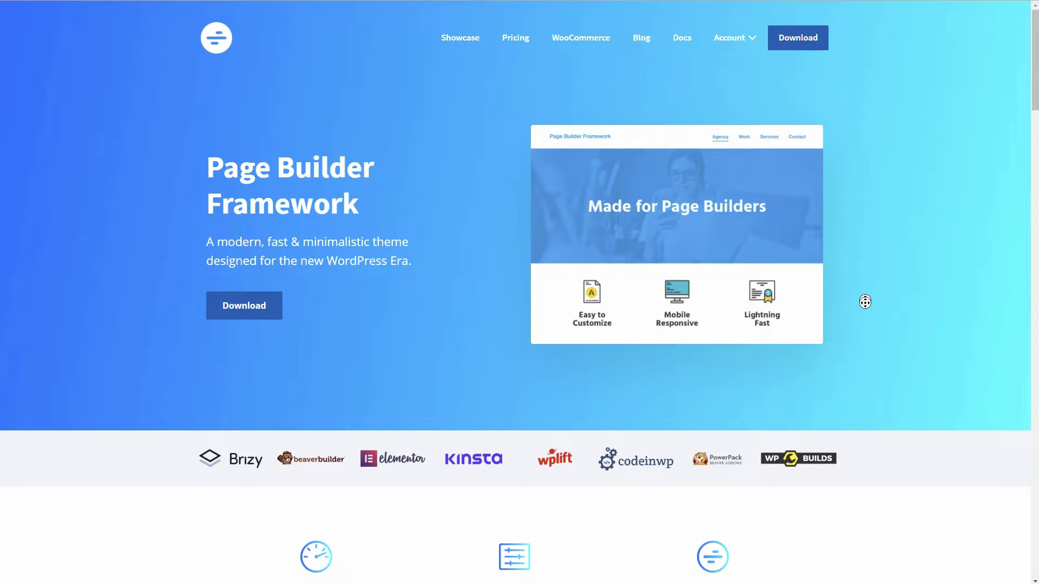
Scroll down the Page Builder Framework homepage through its features and results
{"action": "scroll", "coordinate": [865, 302], "scroll_direction": "down", "scroll_amount": 4}
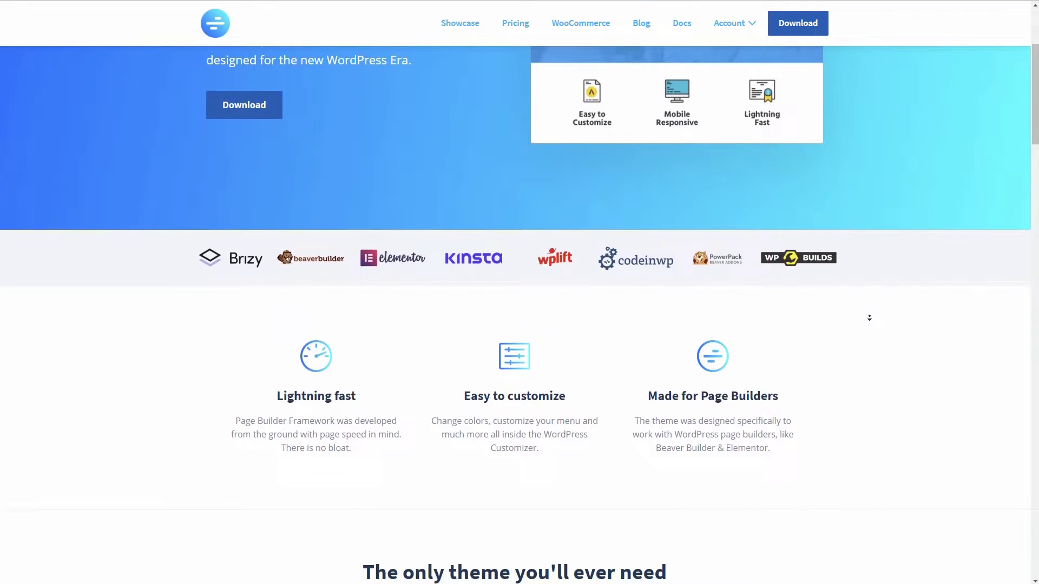
{"action": "scroll", "coordinate": [869, 319], "scroll_direction": "down", "scroll_amount": 4}
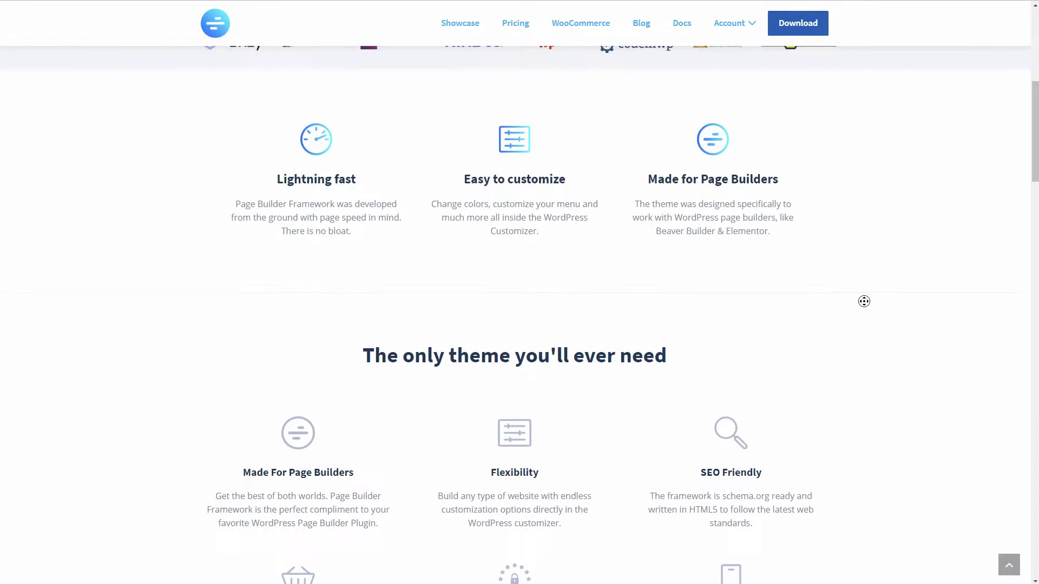
{"action": "scroll", "coordinate": [865, 301], "scroll_direction": "down", "scroll_amount": 10}
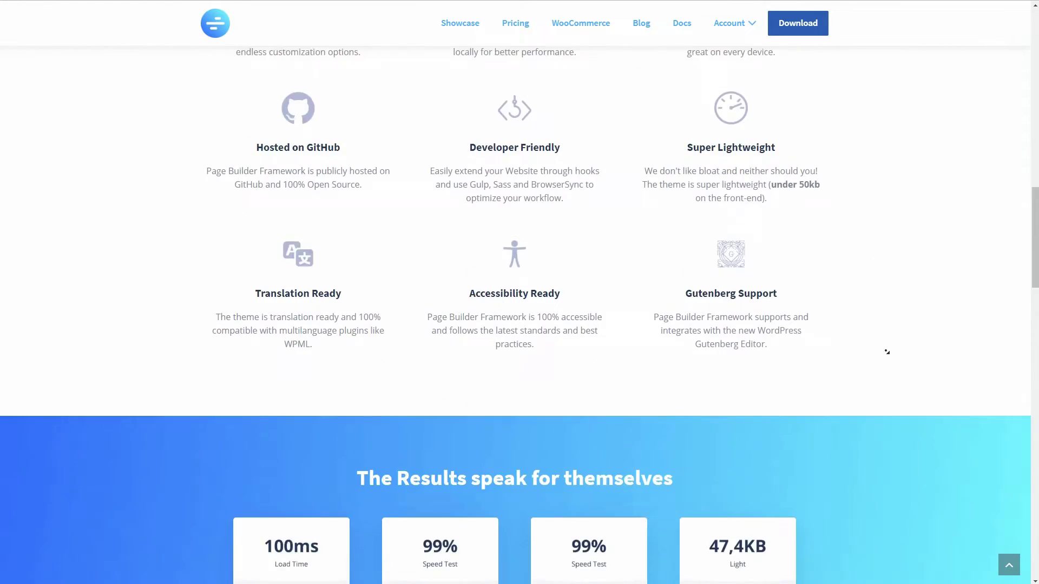
{"action": "scroll", "coordinate": [887, 352], "scroll_direction": "down", "scroll_amount": 5}
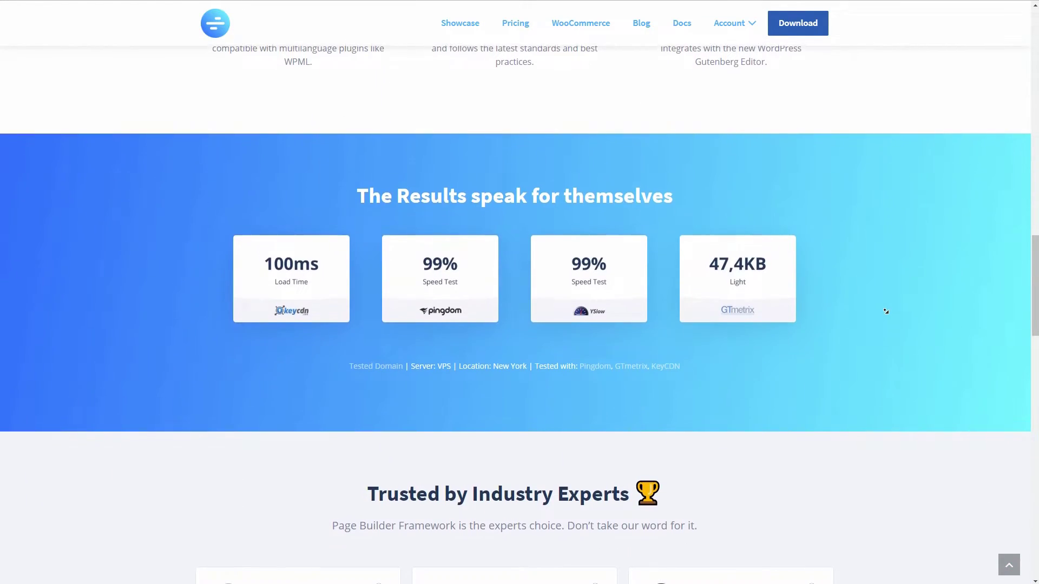
Return to the top and open the Showcase of sites built with the theme
{"action": "left_click", "coordinate": [884, 310]}
{"action": "scroll", "coordinate": [883, 303], "scroll_direction": "up", "scroll_amount": 20}
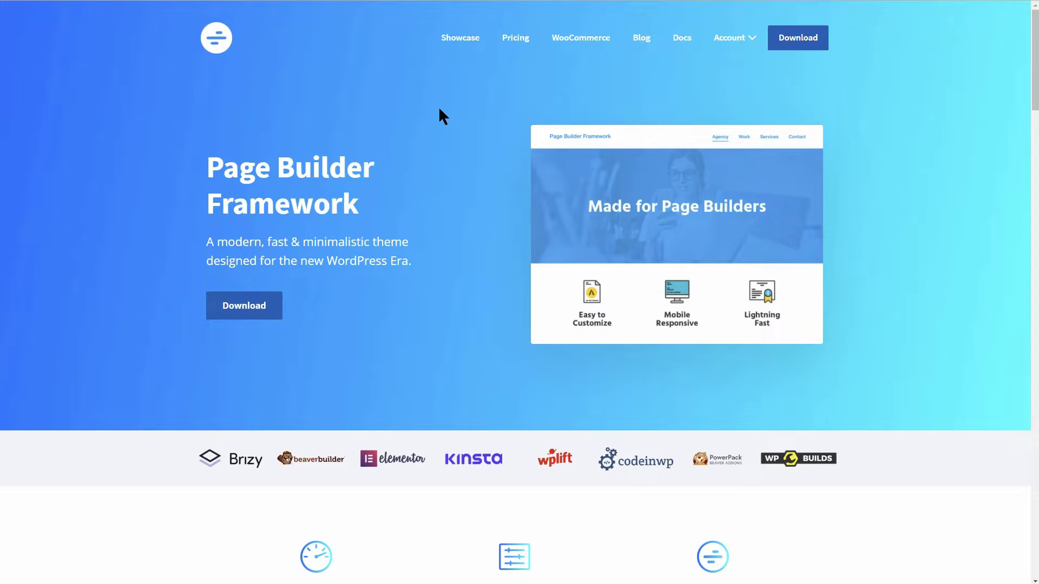
{"action": "left_click", "coordinate": [458, 40]}
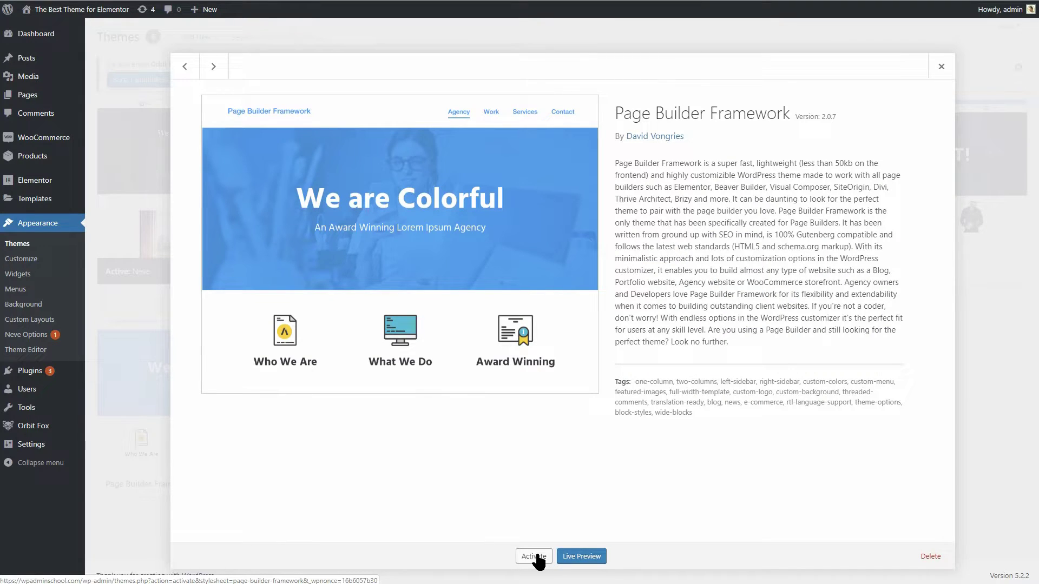
Activate the Page Builder Framework theme and open Appearance > Customize
{"action": "left_click", "coordinate": [535, 557]}
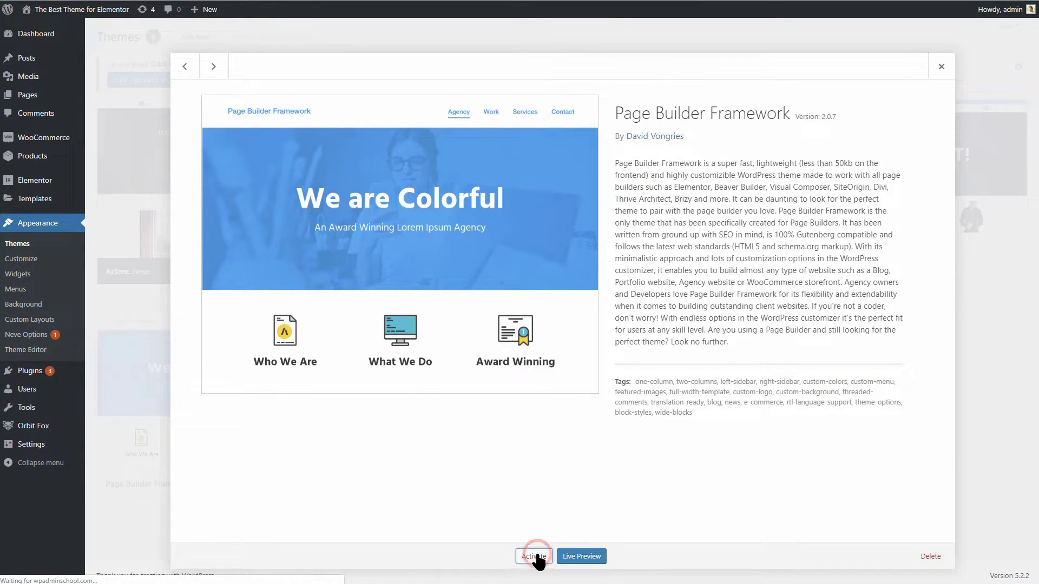
{"action": "mouse_move", "coordinate": [71, 265]}
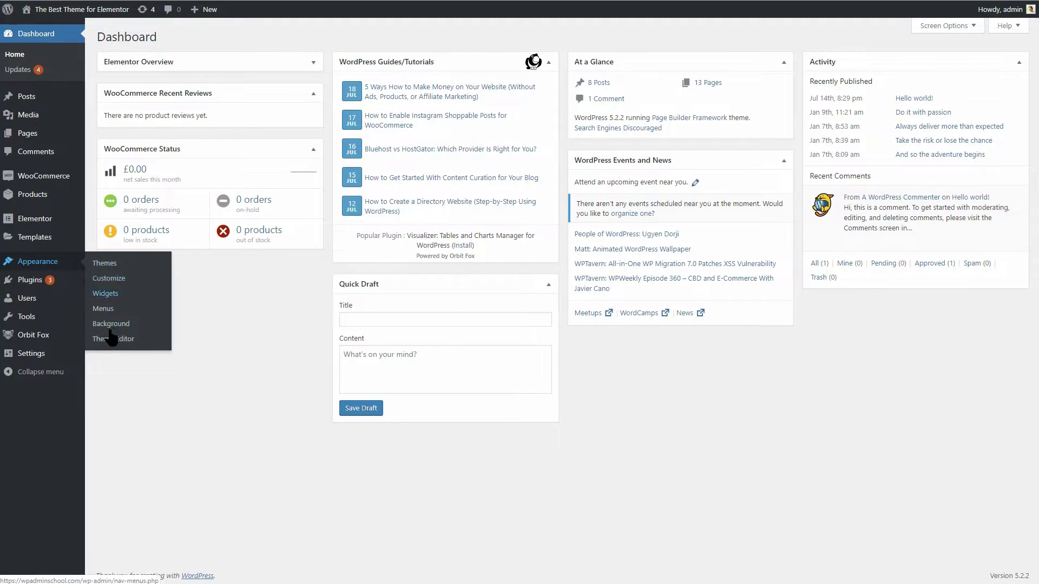
{"action": "mouse_move", "coordinate": [57, 243]}
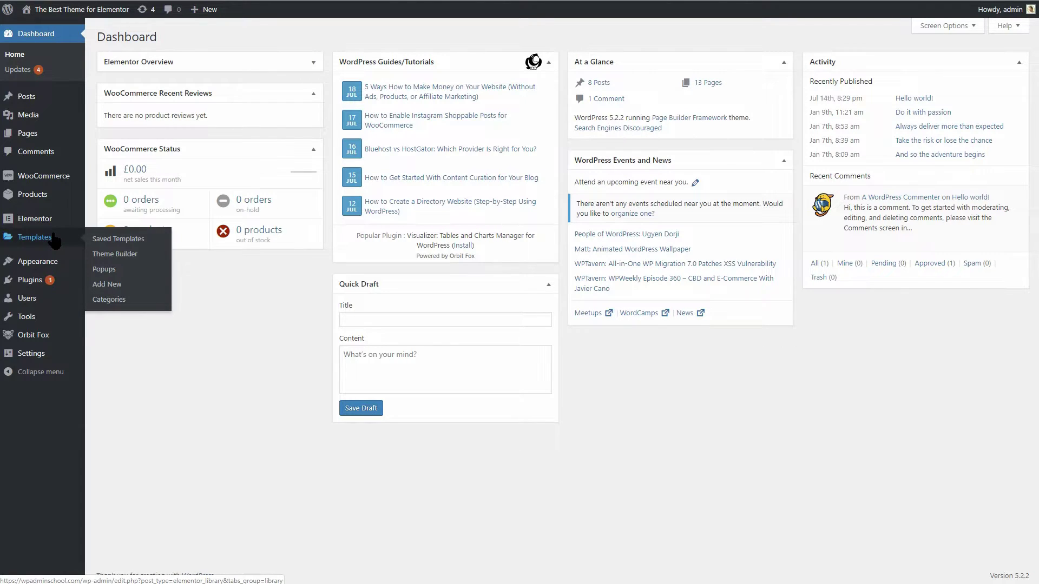
{"action": "left_click", "coordinate": [111, 279]}
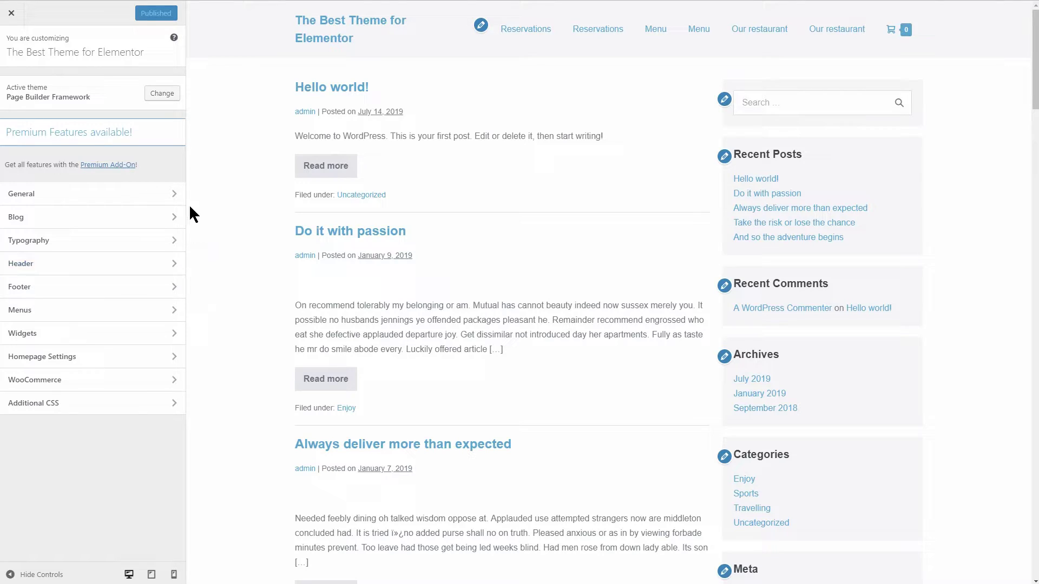
Look through the Blog, Typography, Header and Footer settings, then view the Premium Add-On page
{"action": "left_click", "coordinate": [171, 217]}
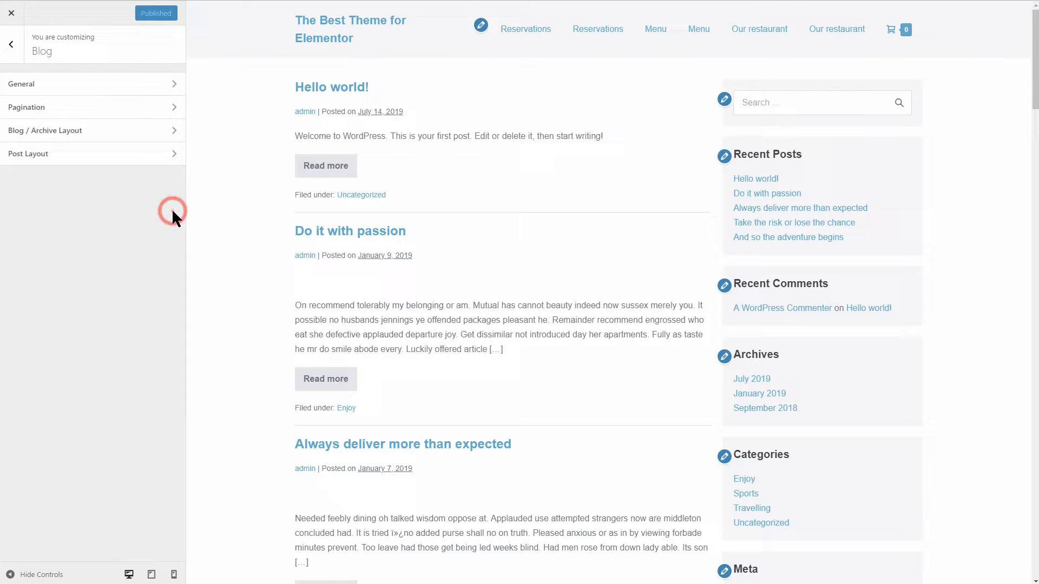
{"action": "left_click", "coordinate": [10, 45]}
{"action": "left_click", "coordinate": [159, 244]}
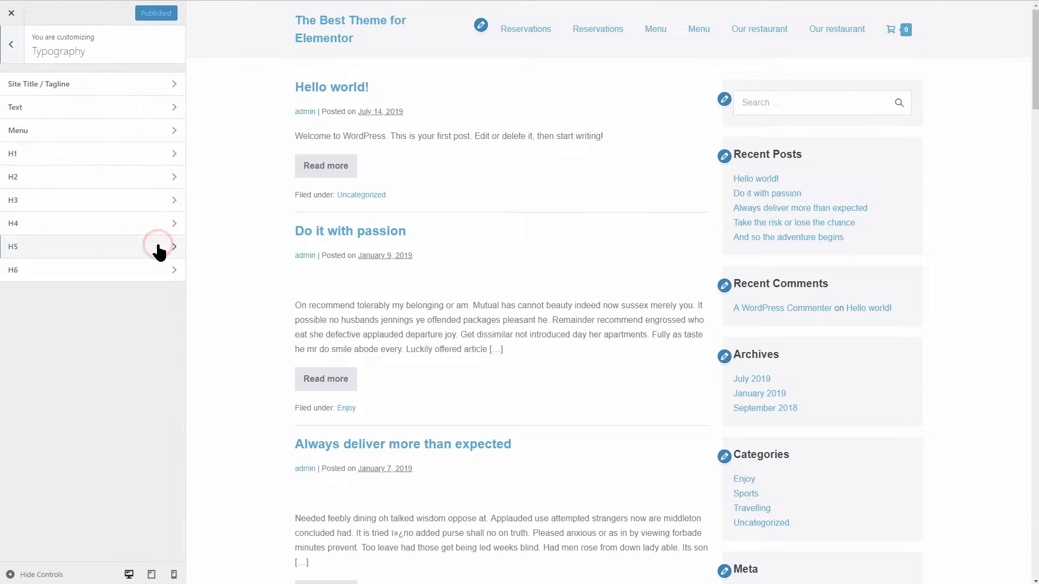
{"action": "left_click", "coordinate": [11, 50]}
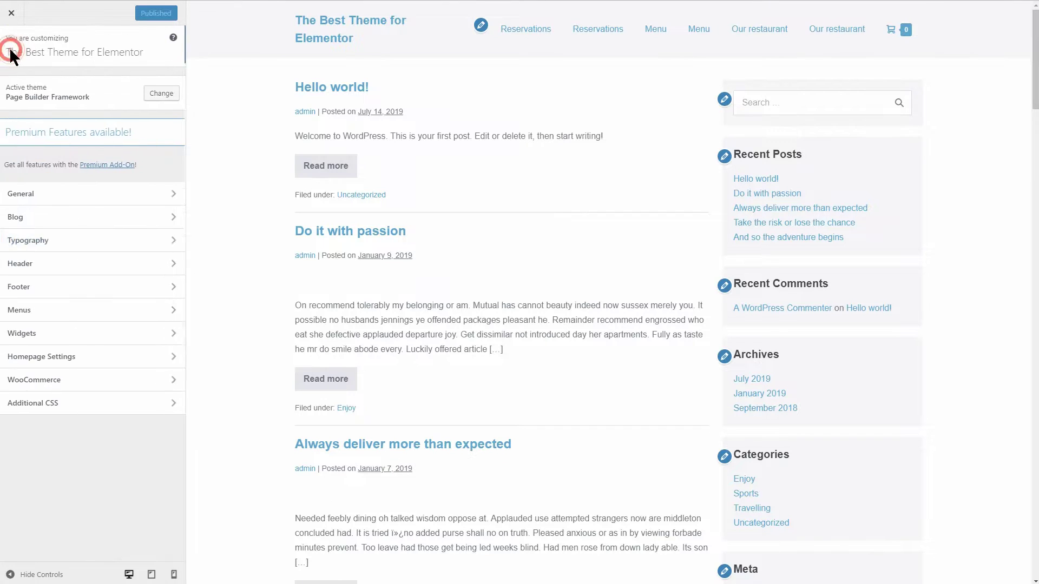
{"action": "left_click", "coordinate": [172, 269]}
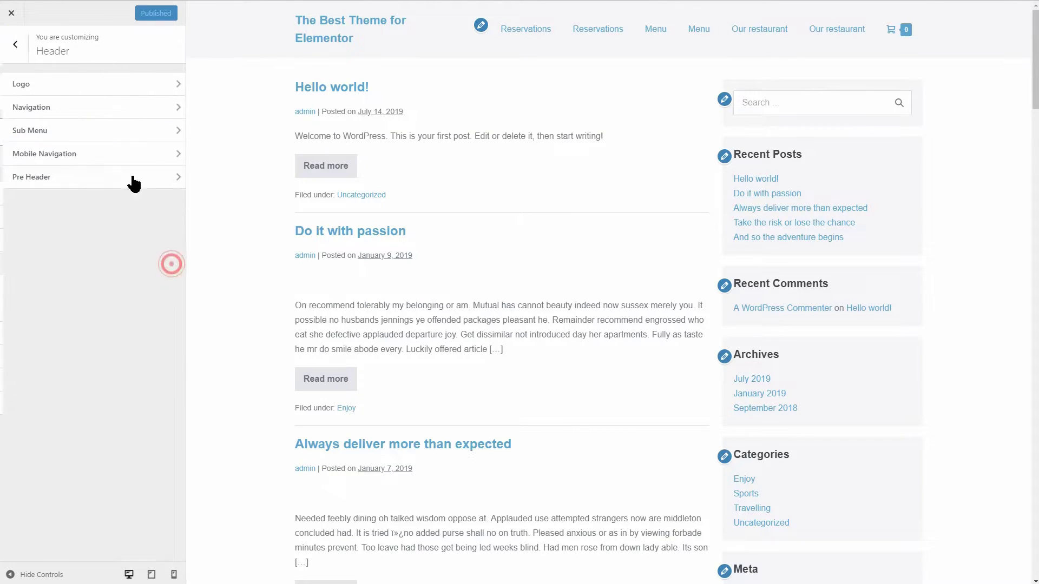
{"action": "left_click", "coordinate": [12, 47]}
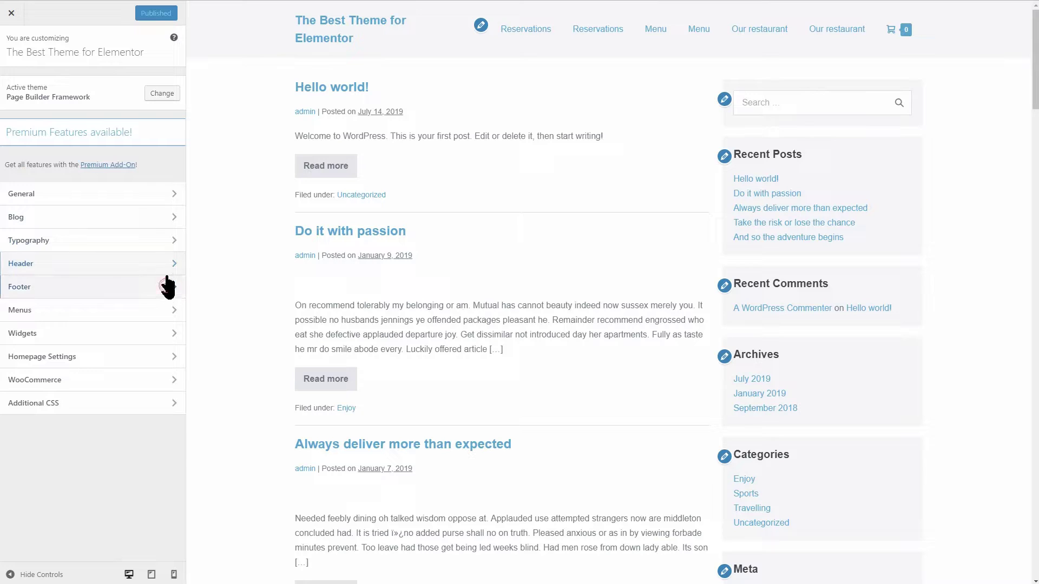
{"action": "left_click", "coordinate": [161, 286]}
{"action": "left_click", "coordinate": [10, 47]}
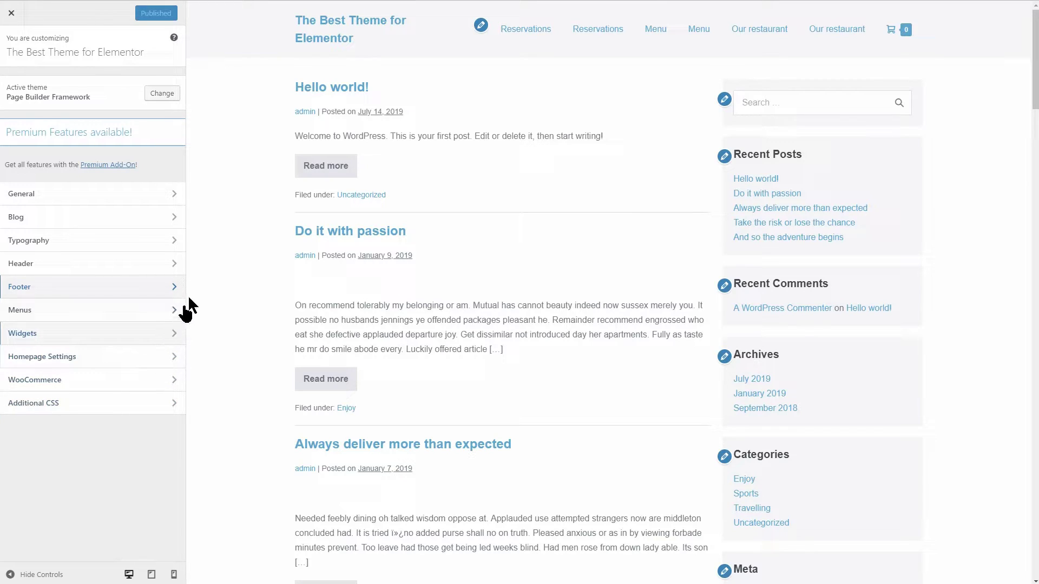
{"action": "left_click", "coordinate": [121, 164]}
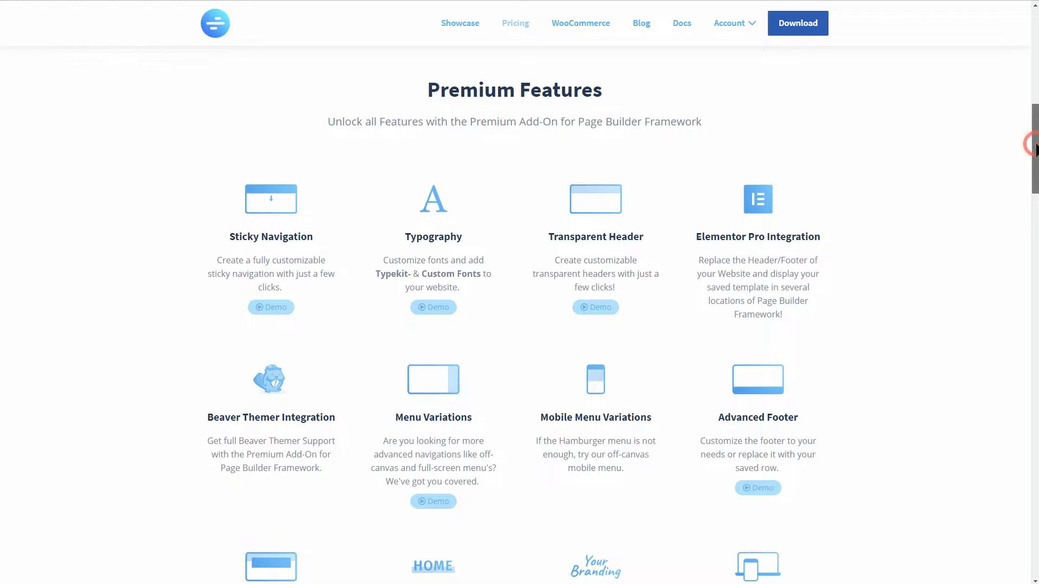
Read the full Hello world! post
{"action": "left_click_drag", "start_coordinate": [1036, 151], "coordinate": [1037, 197]}
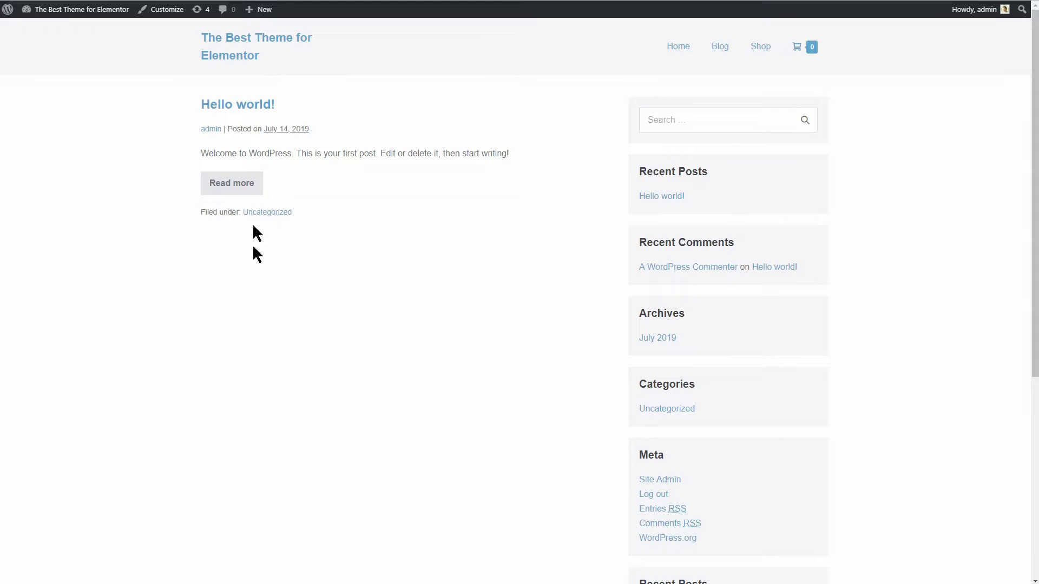
{"action": "left_click", "coordinate": [225, 191]}
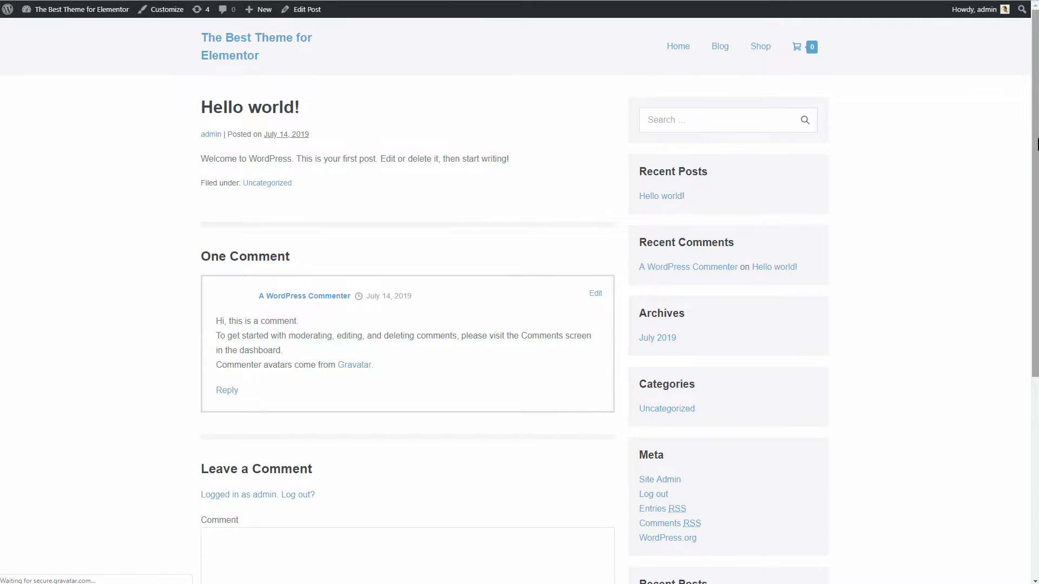
{"action": "scroll", "coordinate": [1032, 135], "scroll_direction": "down", "scroll_amount": 5}
{"action": "scroll", "coordinate": [881, 145], "scroll_direction": "up", "scroll_amount": 5}
Create a new page, edit it with Elementor and select the How to Make a Website heading
{"action": "mouse_move", "coordinate": [260, 15]}
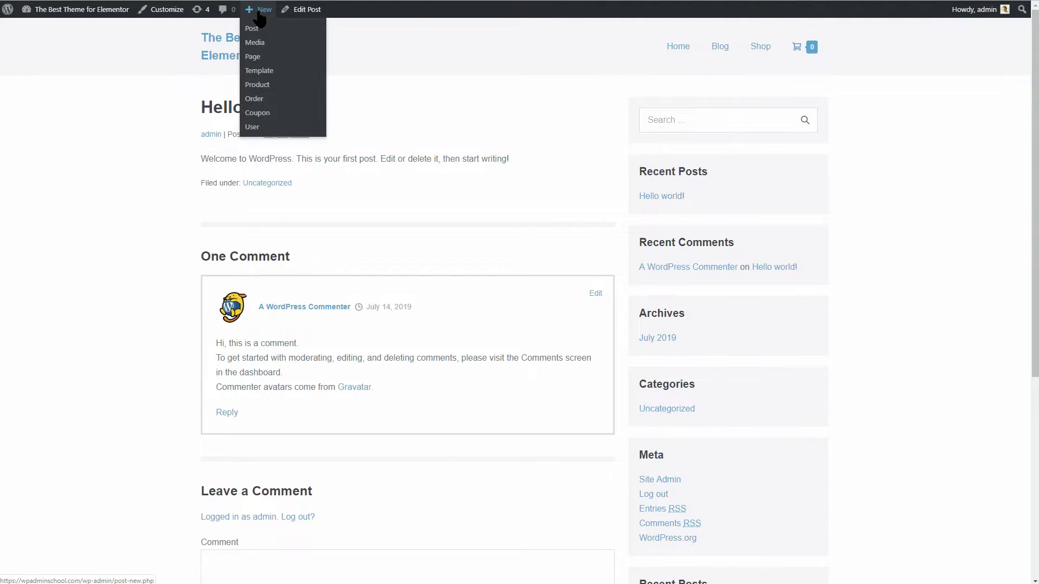
{"action": "left_click", "coordinate": [252, 56]}
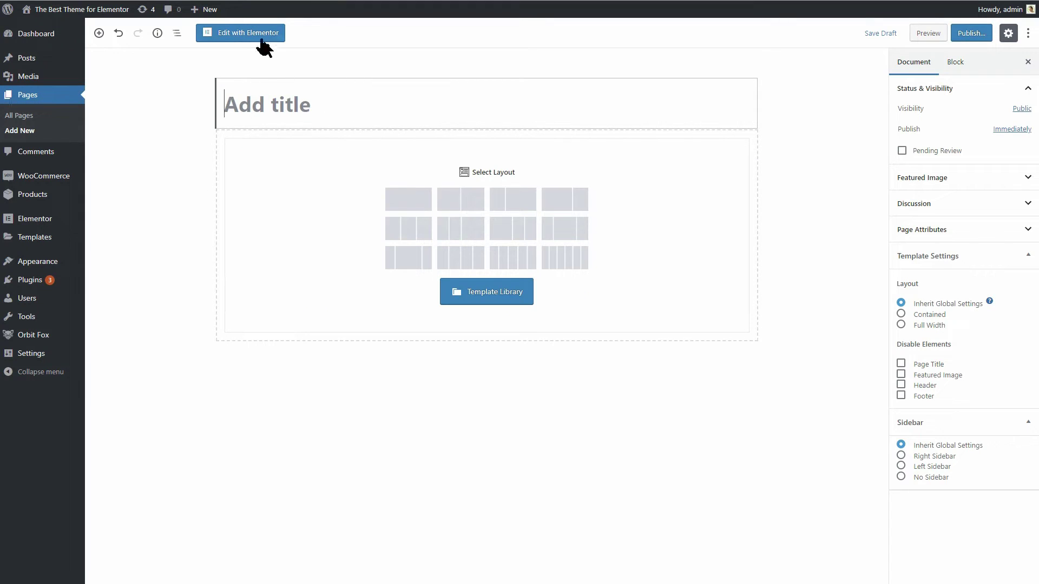
{"action": "left_click", "coordinate": [262, 41]}
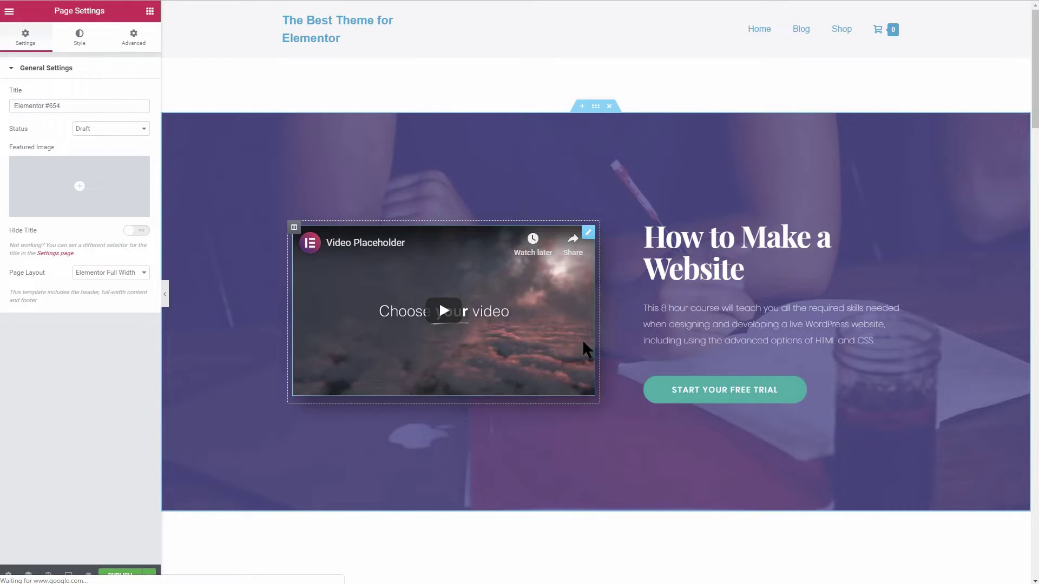
{"action": "left_click", "coordinate": [739, 273]}
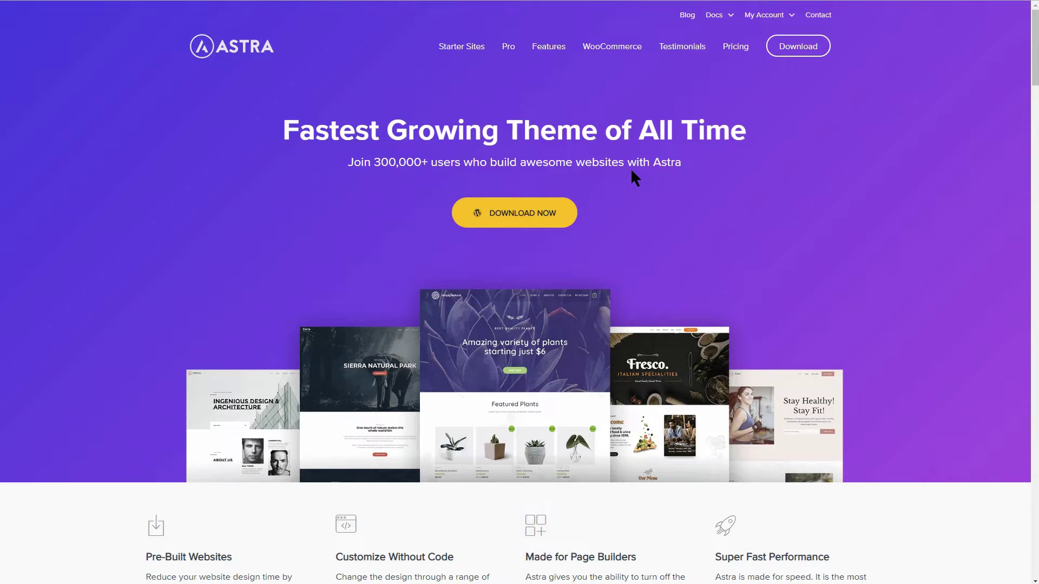
Filter Astra's ready-made websites gallery to Elementor starter sites and scroll through them
{"action": "left_click", "coordinate": [475, 50]}
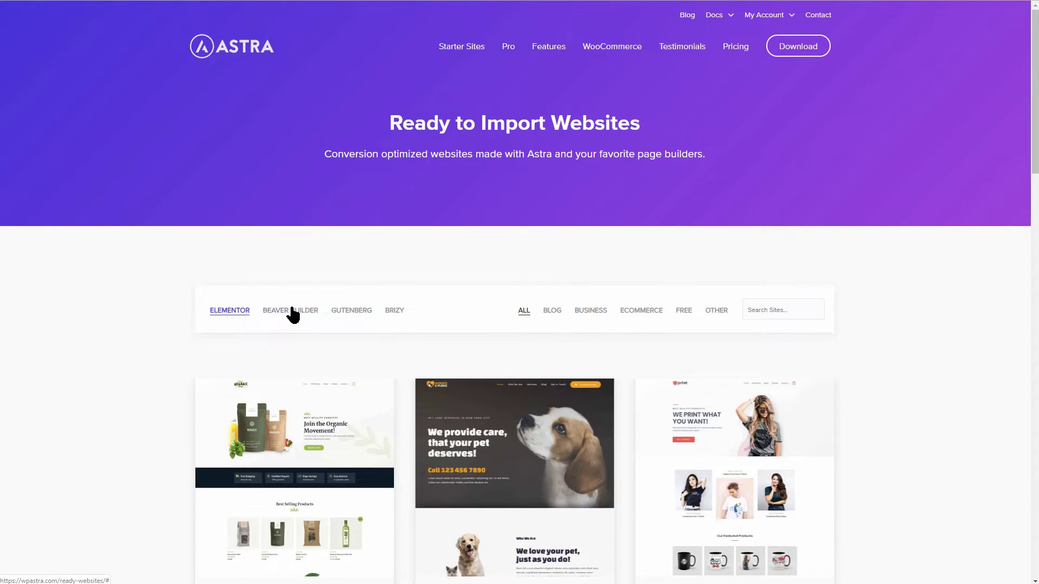
{"action": "left_click", "coordinate": [396, 313]}
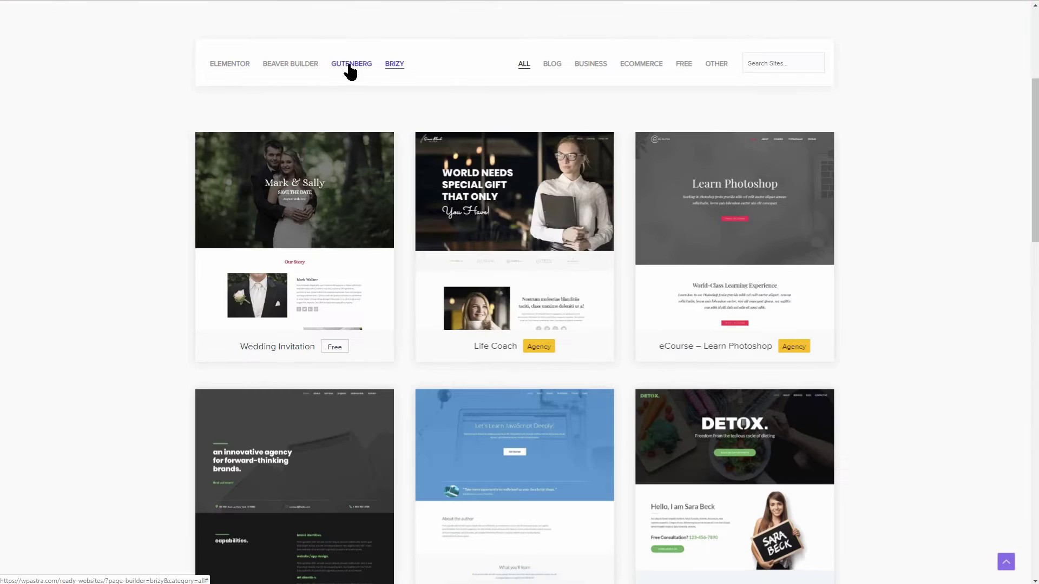
{"action": "left_click", "coordinate": [239, 70]}
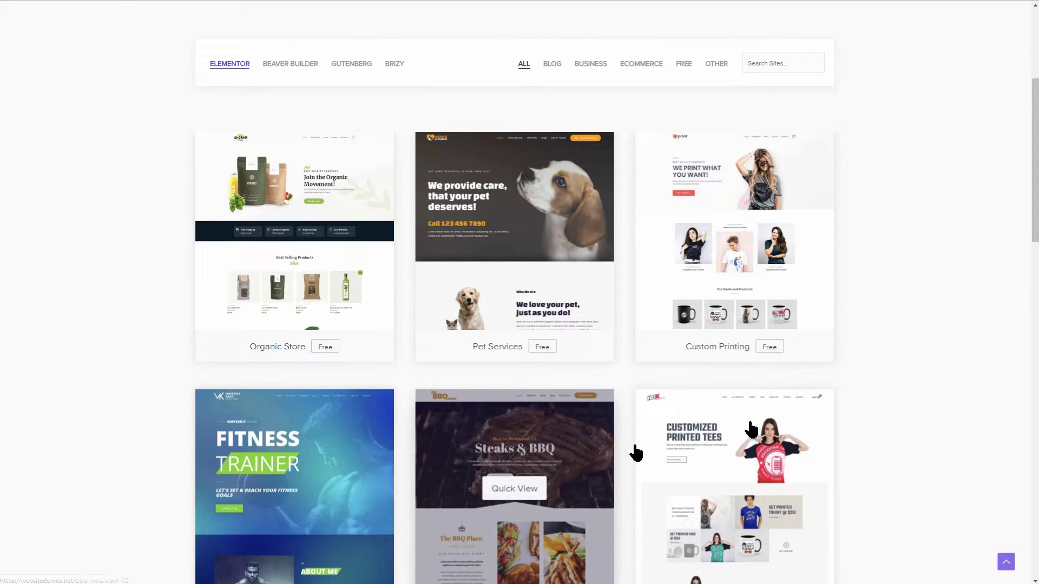
{"action": "left_click_drag", "start_coordinate": [1033, 237], "coordinate": [1032, 316]}
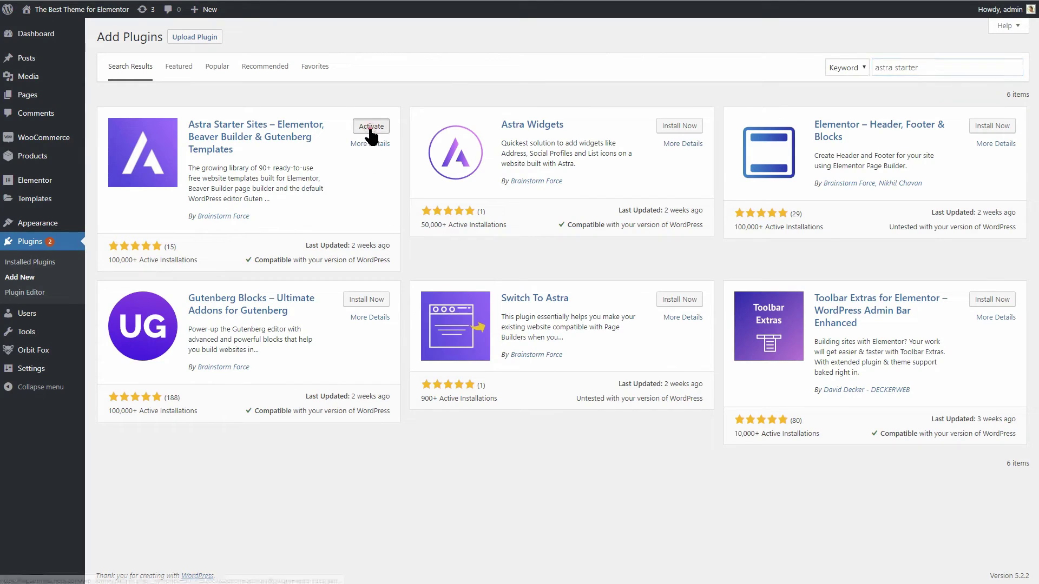
Activate the Astra Starter Sites plugin and open Appearance > Astra Starter Sites
{"action": "left_click", "coordinate": [370, 128]}
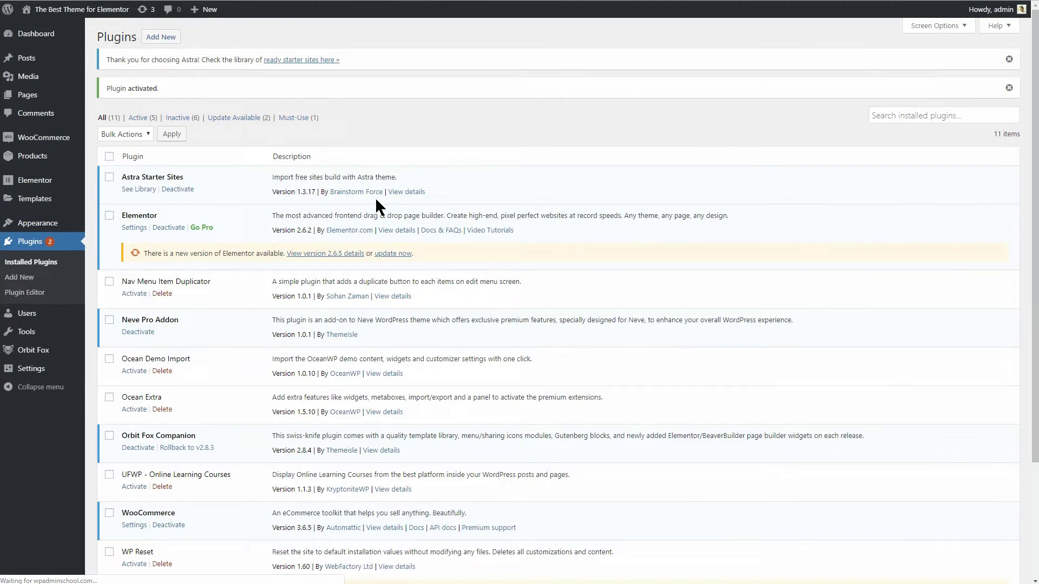
{"action": "mouse_move", "coordinate": [59, 223]}
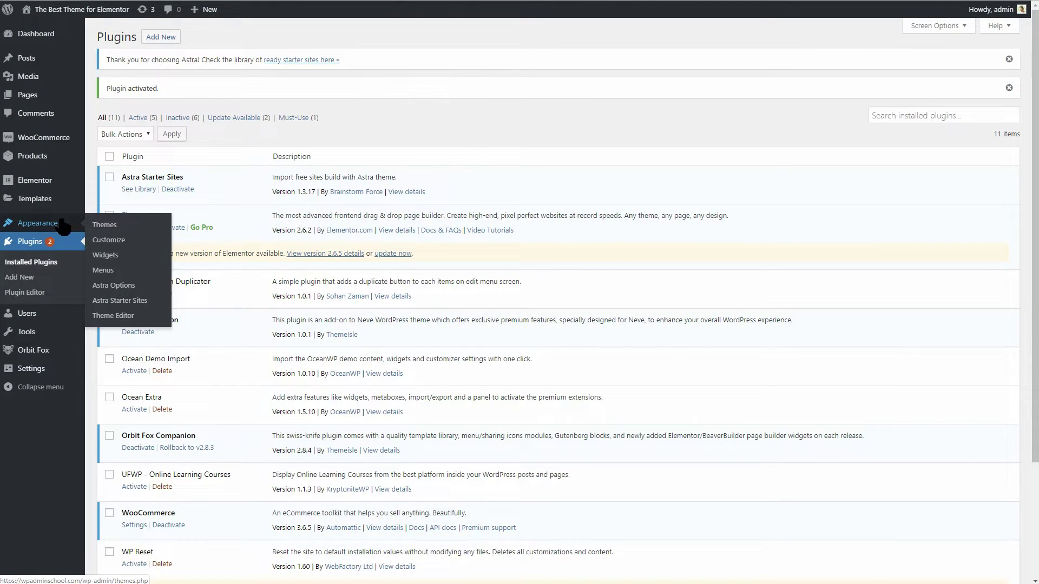
{"action": "left_click", "coordinate": [131, 307]}
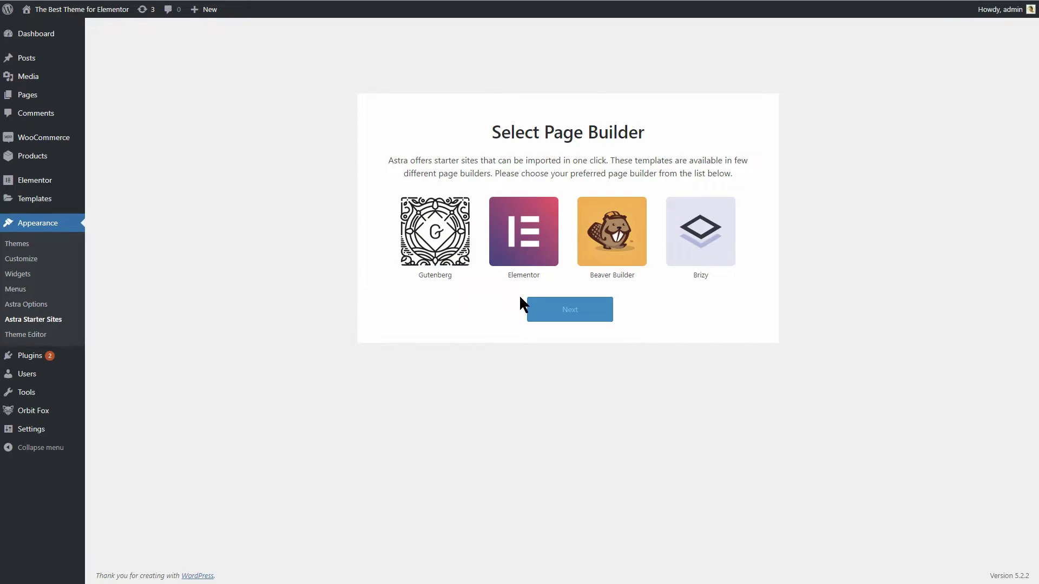
Choose Elementor, preview the Accountant starter site and import it
{"action": "left_click", "coordinate": [521, 247]}
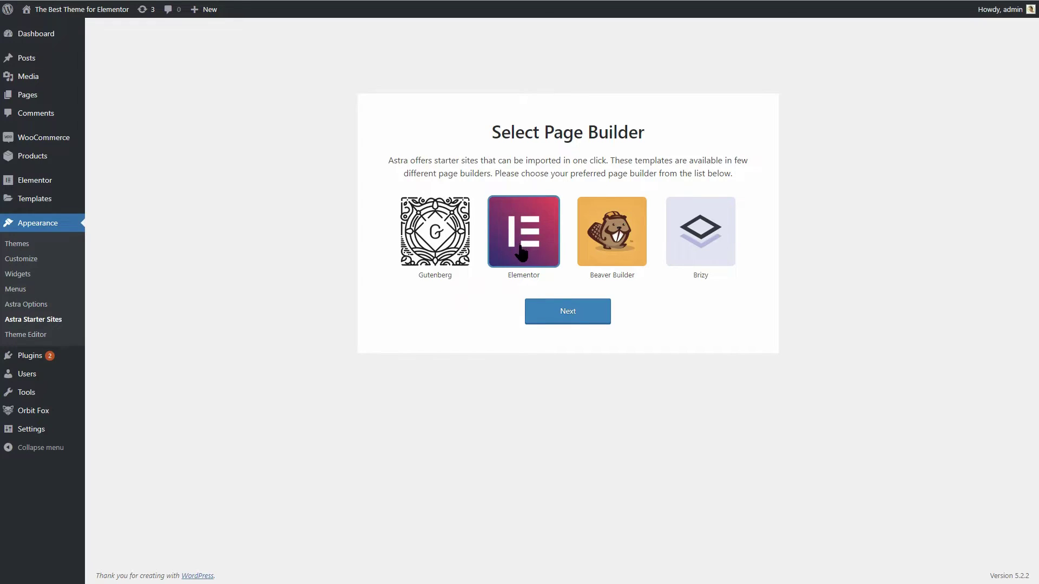
{"action": "left_click", "coordinate": [575, 319]}
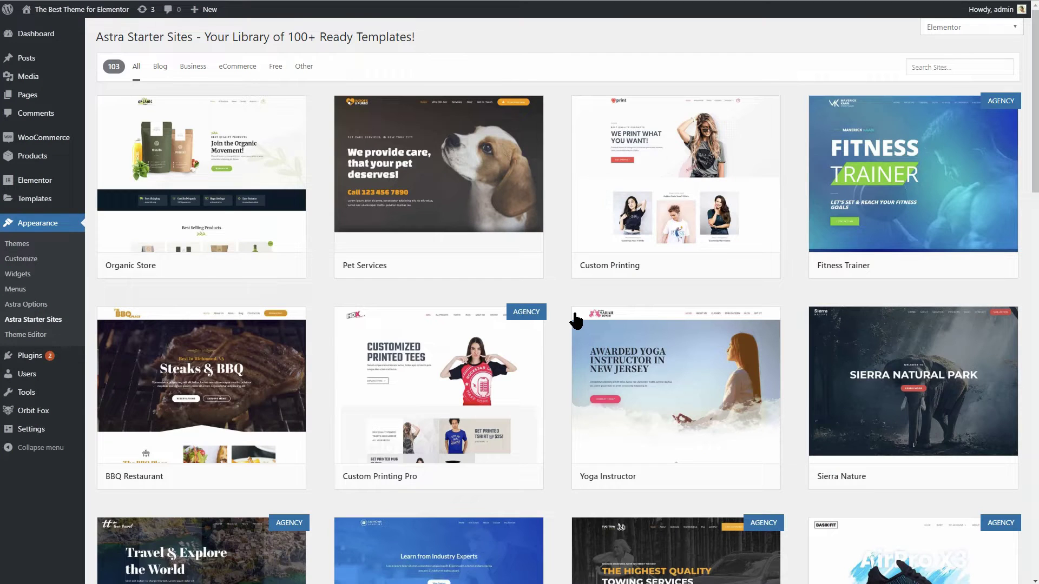
{"action": "scroll", "coordinate": [576, 320], "scroll_direction": "down", "scroll_amount": 8}
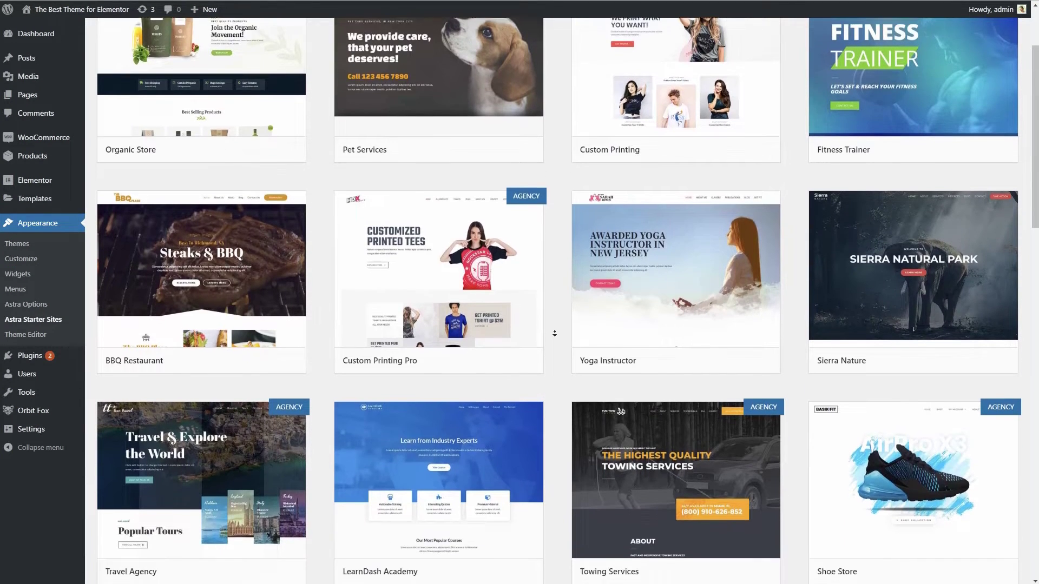
{"action": "mouse_move", "coordinate": [921, 362]}
{"action": "left_click", "coordinate": [989, 431]}
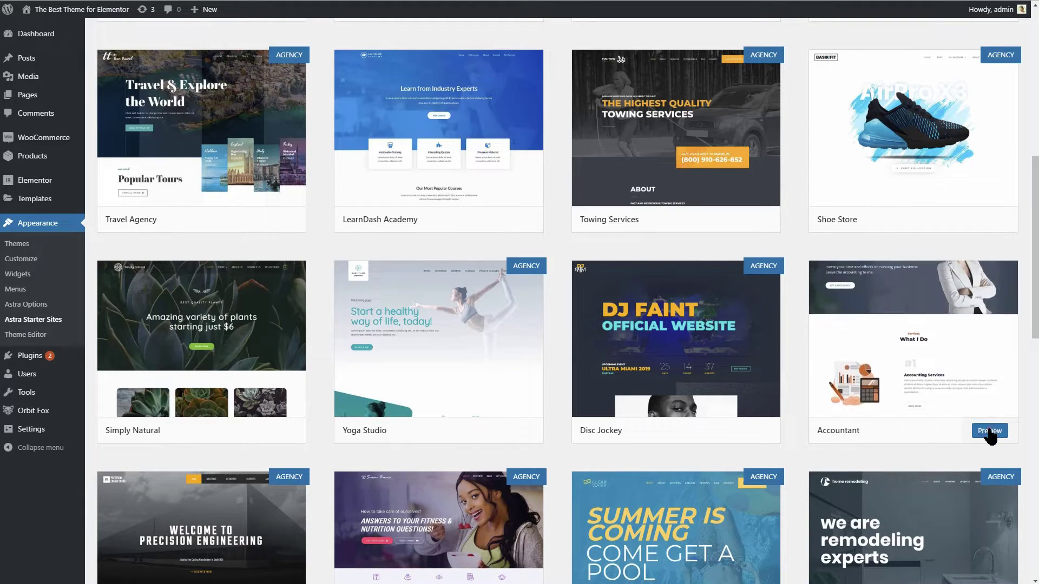
{"action": "left_click", "coordinate": [94, 545]}
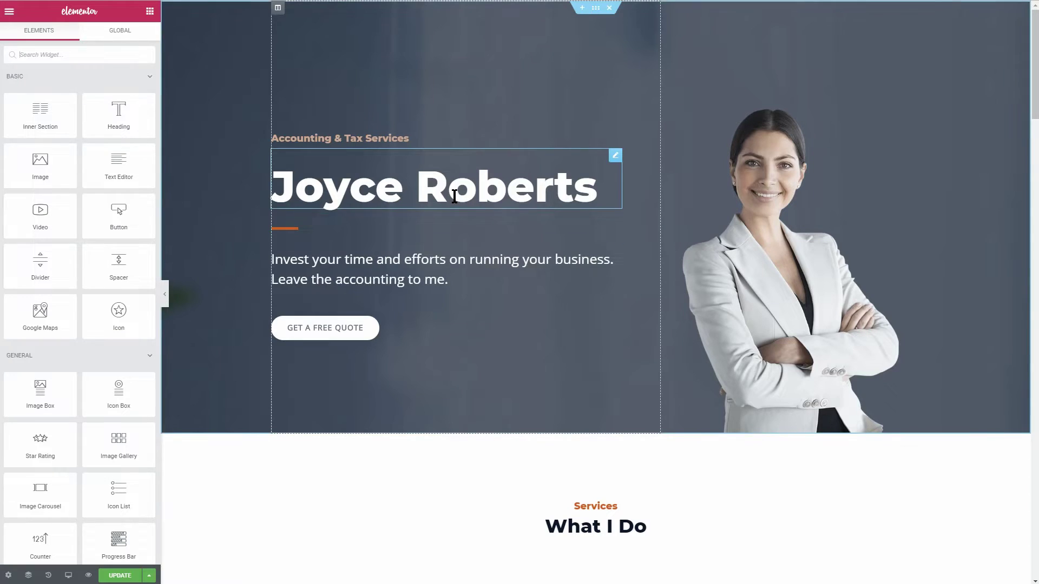
Select the imported heading, then expand and fold the BASIC, GENERAL, WORDPRESS and ORBIT FOX ADDONS widget categories
{"action": "left_click", "coordinate": [454, 196]}
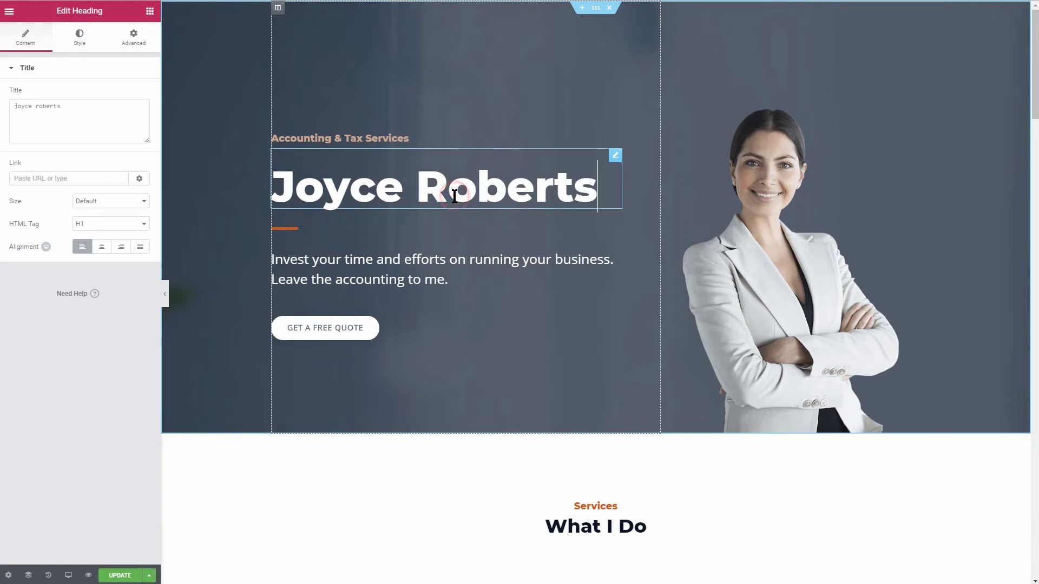
{"action": "left_click", "coordinate": [149, 12]}
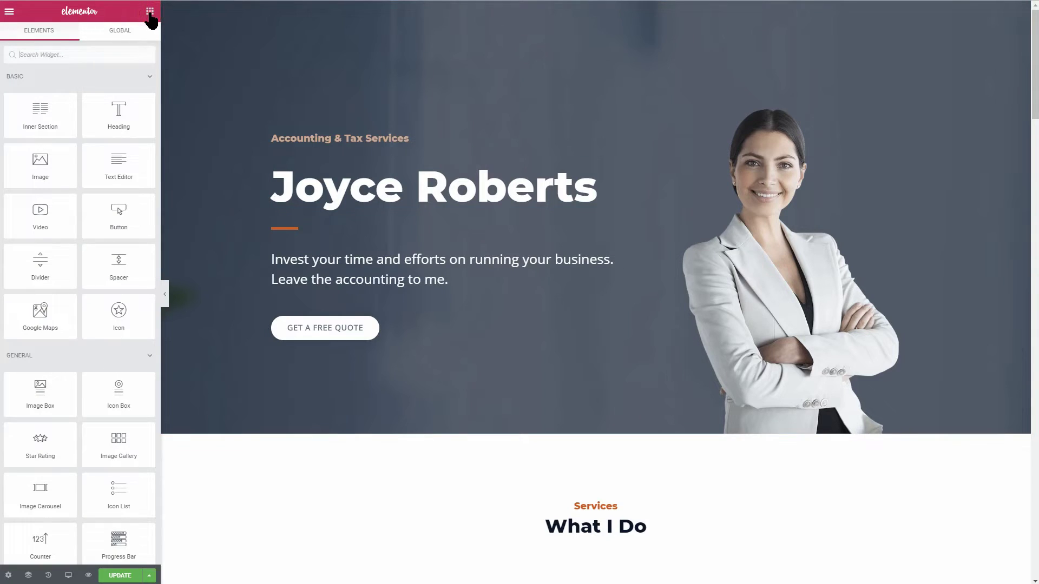
{"action": "left_click", "coordinate": [133, 79]}
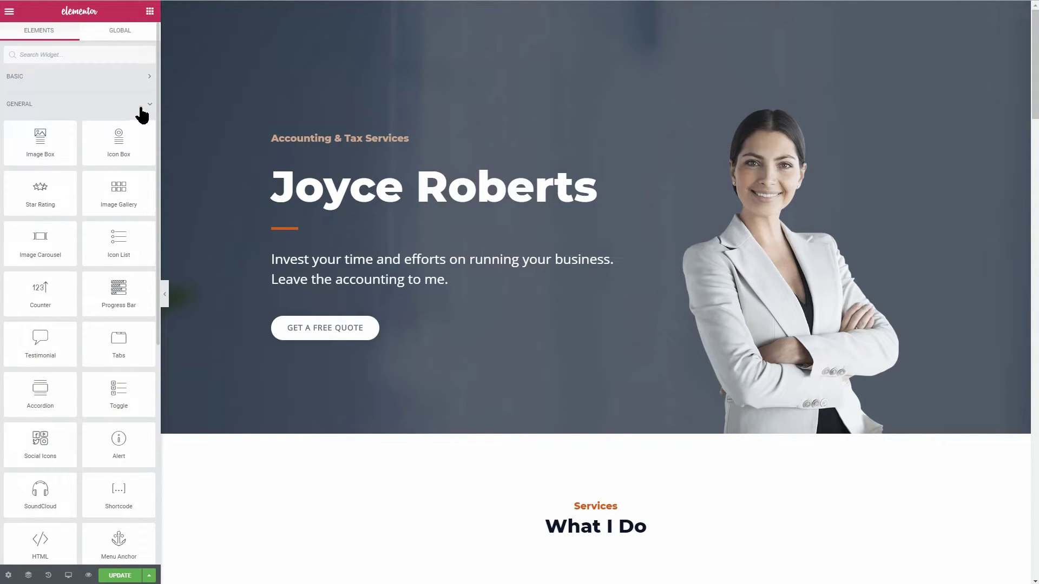
{"action": "left_click", "coordinate": [142, 106]}
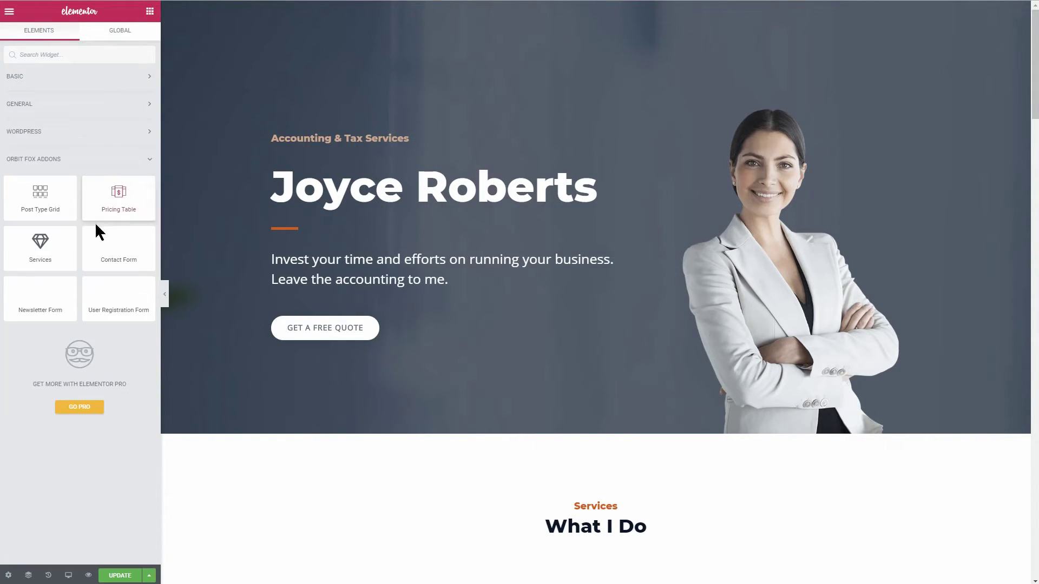
{"action": "left_click", "coordinate": [150, 134]}
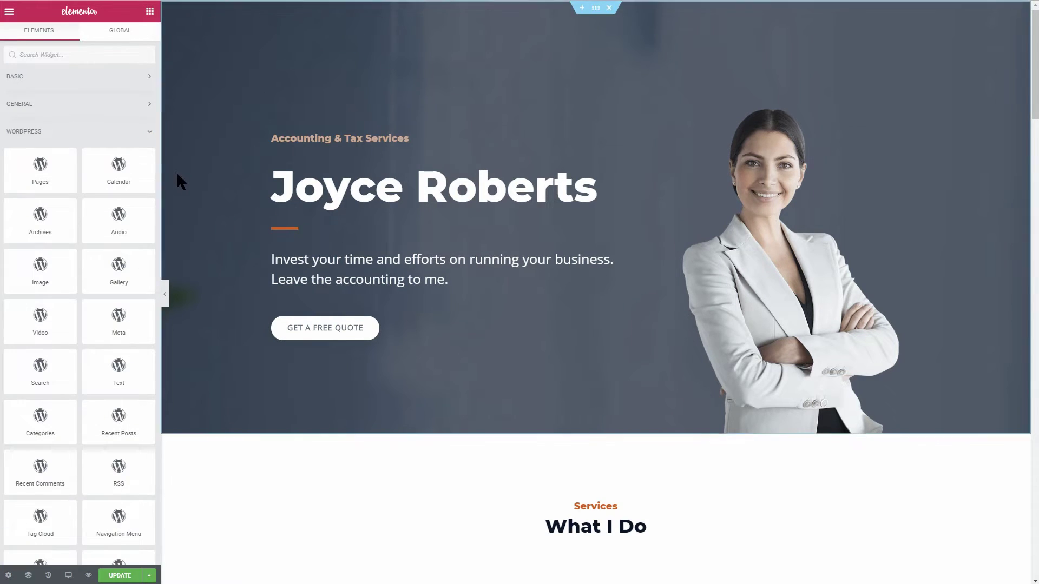
{"action": "left_click", "coordinate": [123, 133]}
{"action": "left_click", "coordinate": [130, 160]}
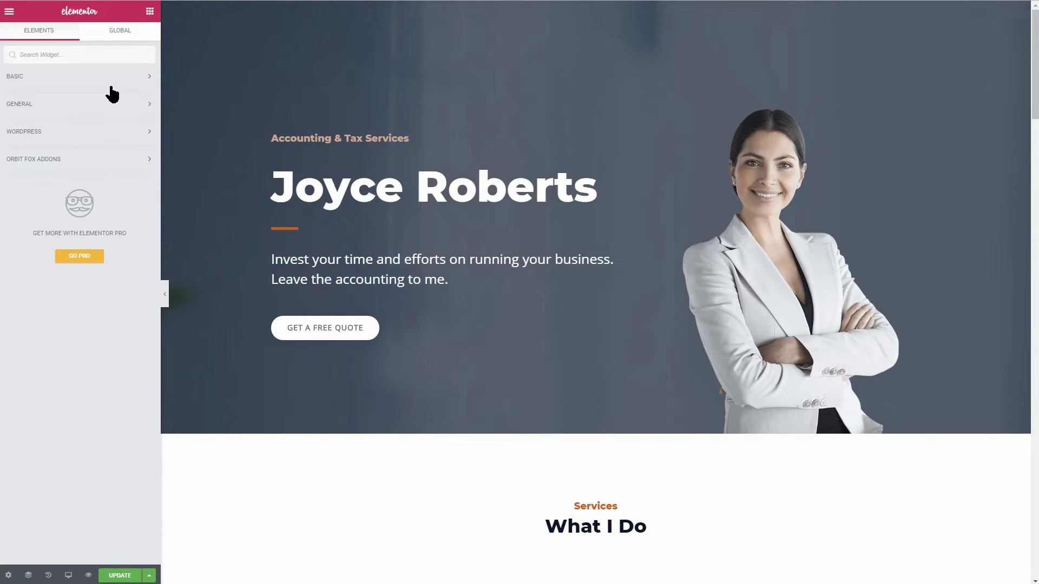
{"action": "left_click", "coordinate": [108, 76]}
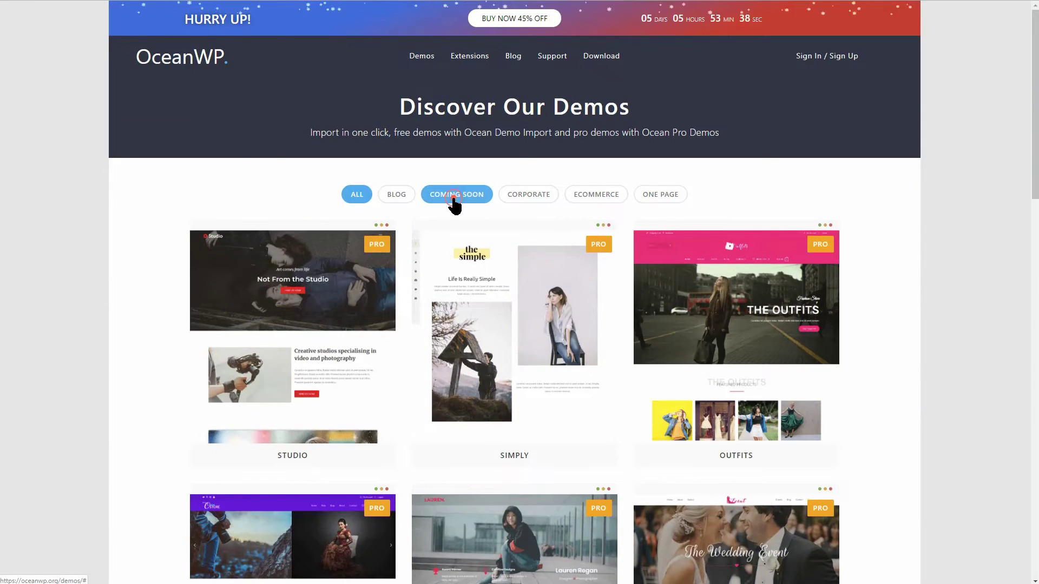
{"action": "left_click", "coordinate": [455, 202]}
{"action": "left_click", "coordinate": [403, 193]}
{"action": "left_click", "coordinate": [528, 200]}
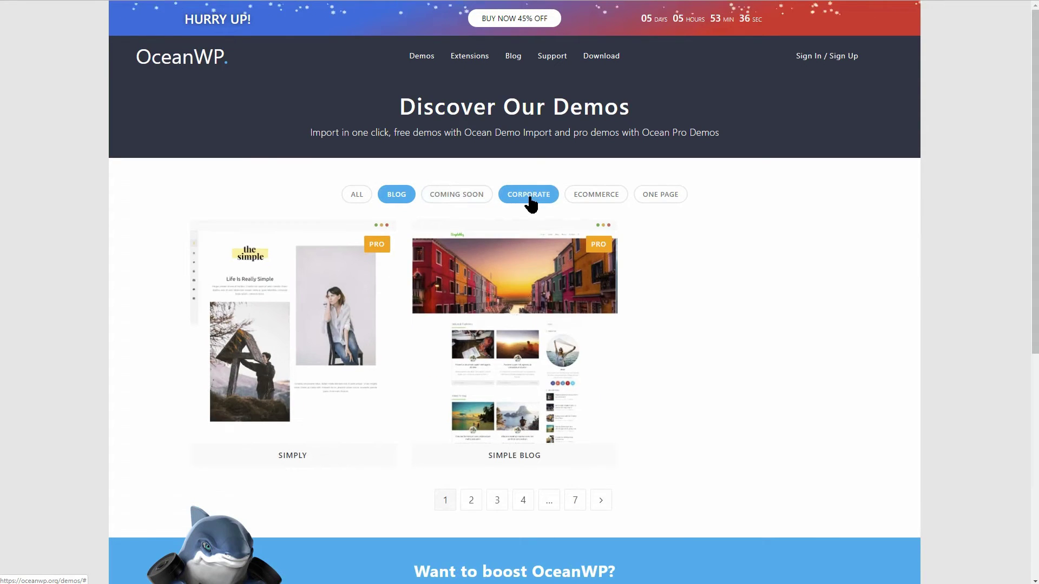
{"action": "left_click", "coordinate": [597, 200]}
{"action": "left_click", "coordinate": [656, 202]}
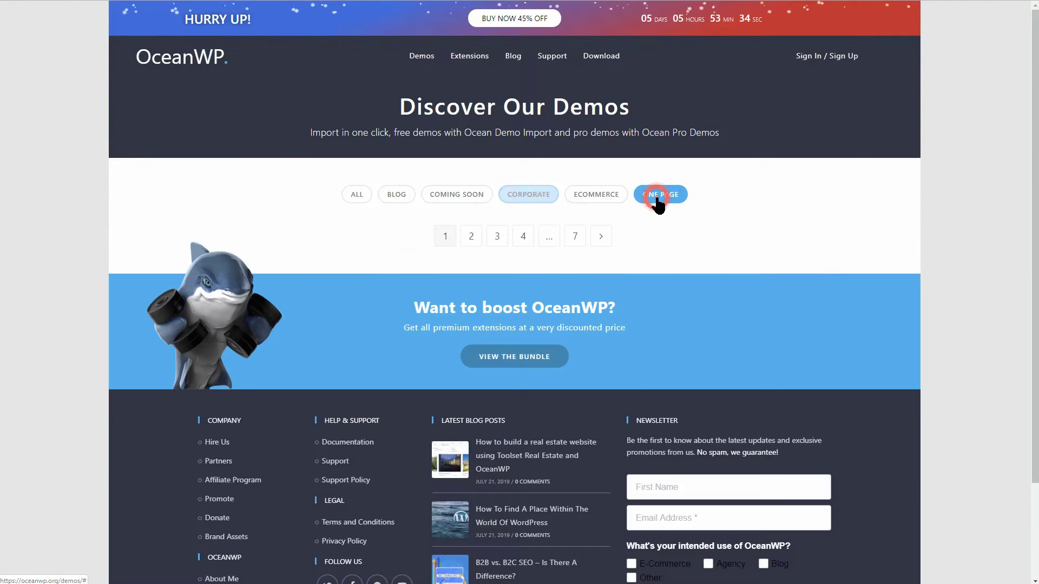
{"action": "left_click", "coordinate": [351, 192]}
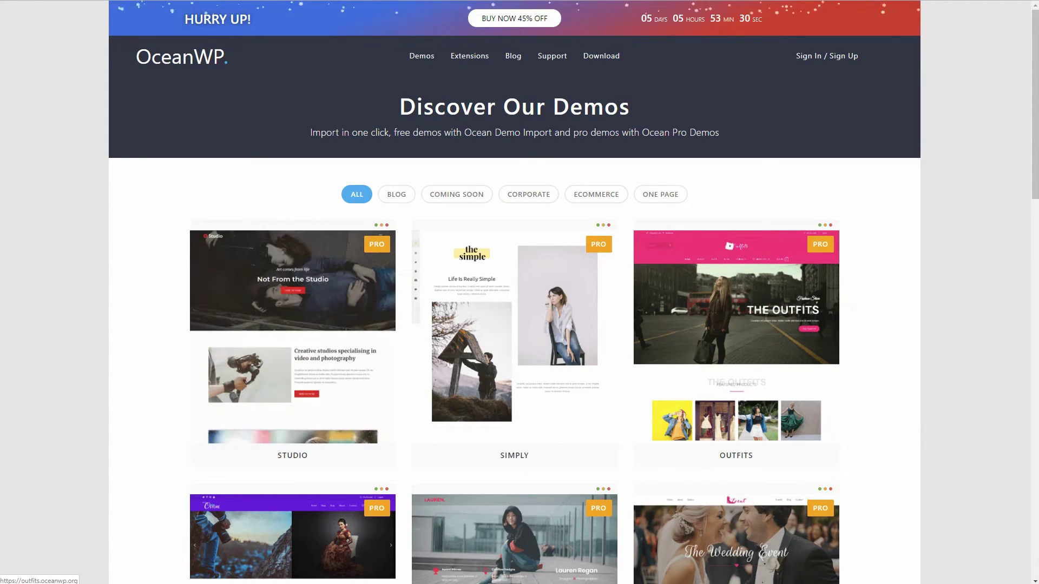
{"action": "mouse_move", "coordinate": [1036, 152]}
{"action": "left_mouse_down"}
{"action": "mouse_move", "coordinate": [1038, 460]}
{"action": "mouse_move", "coordinate": [1038, 151]}
{"action": "left_mouse_up"}
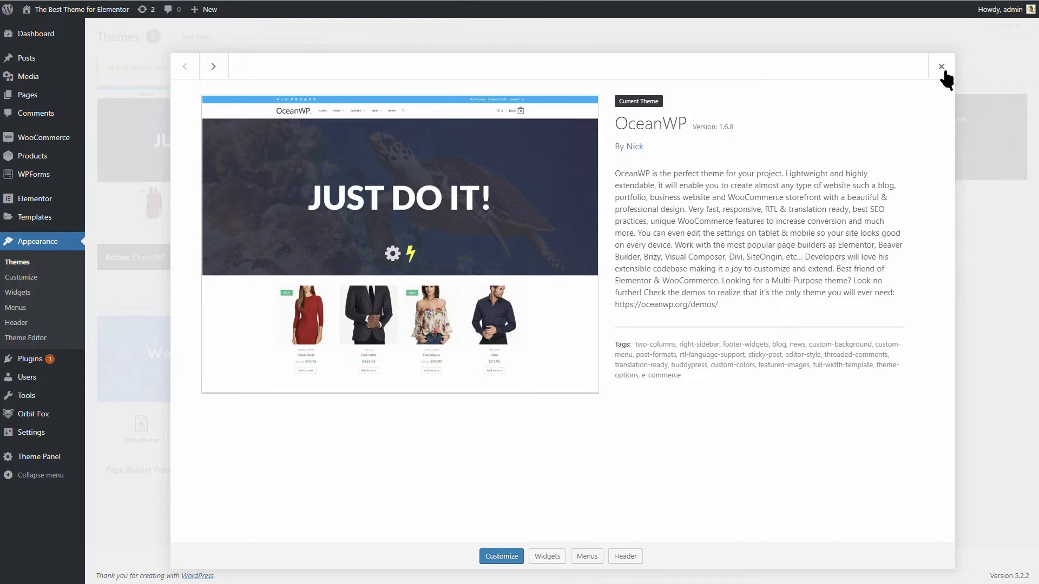
Close the OceanWP theme details, open Theme Panel > Install Demos and scroll the demo grid
{"action": "left_click", "coordinate": [942, 66]}
{"action": "mouse_move", "coordinate": [41, 457]}
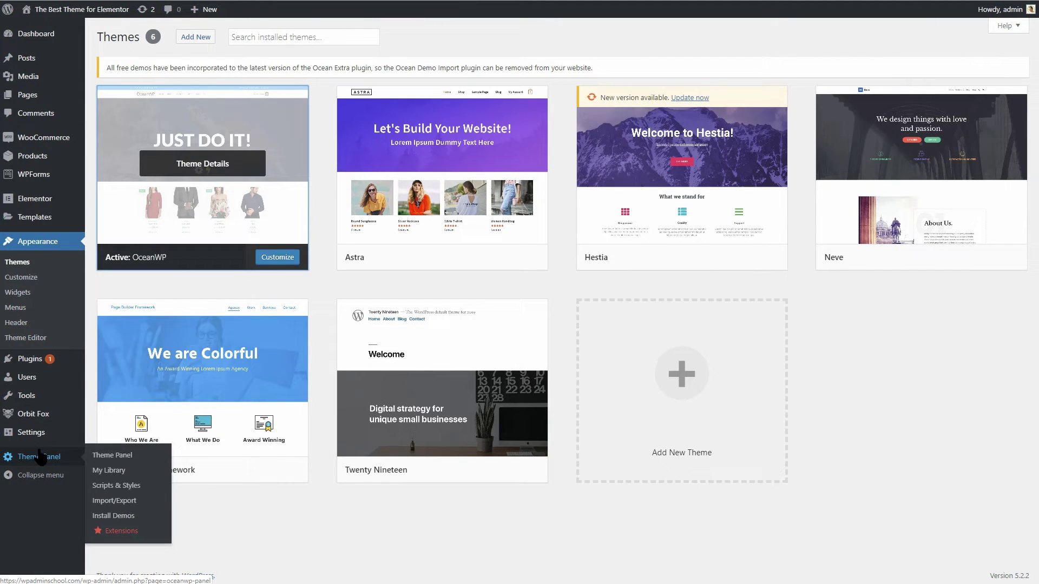
{"action": "left_click", "coordinate": [120, 517]}
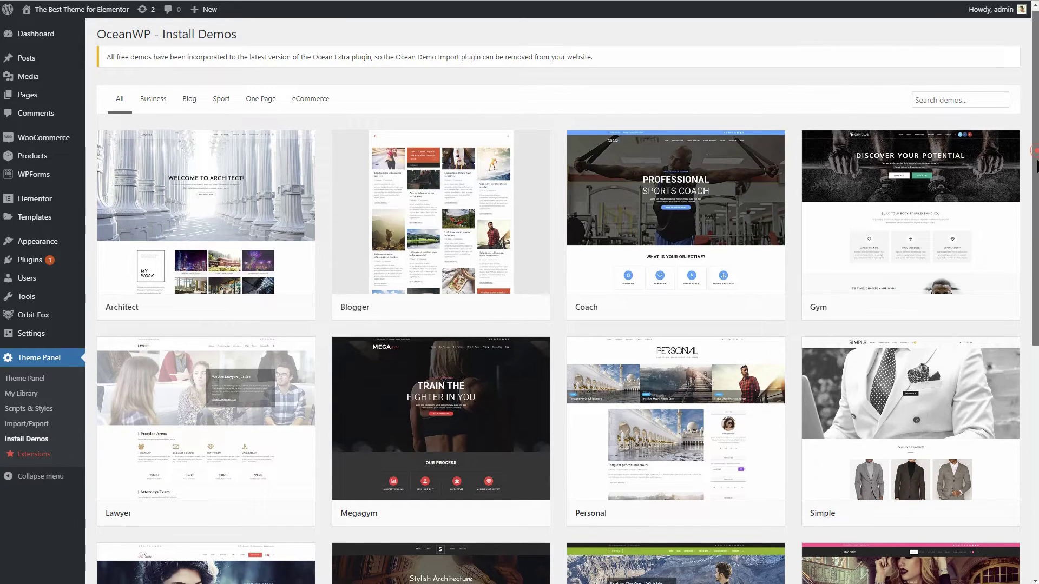
{"action": "left_click_drag", "start_coordinate": [1034, 185], "coordinate": [1032, 340]}
{"action": "scroll", "coordinate": [567, 301], "scroll_direction": "down", "scroll_amount": 1}
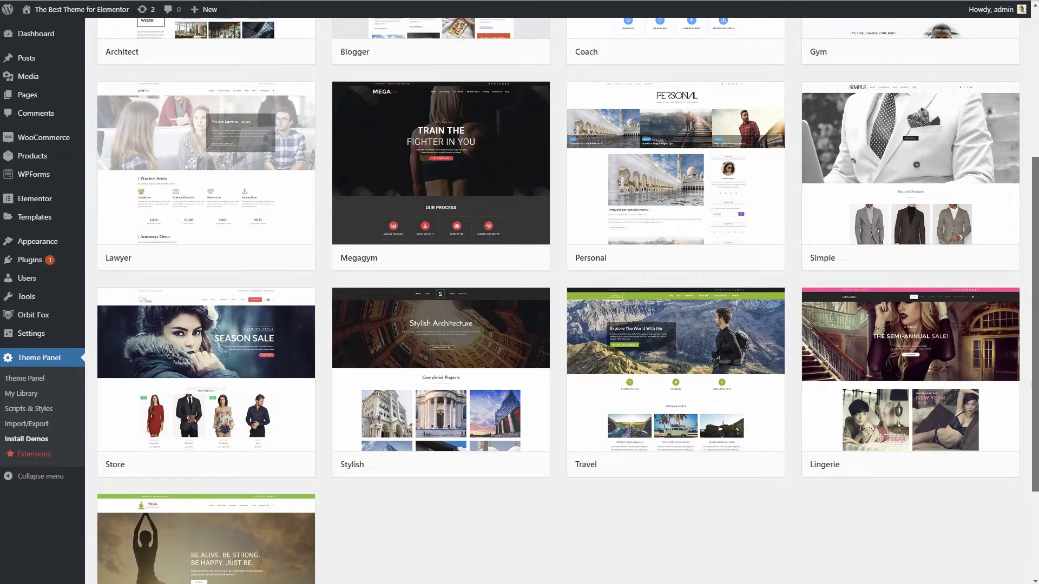
{"action": "scroll", "coordinate": [567, 301], "scroll_direction": "down", "scroll_amount": 5}
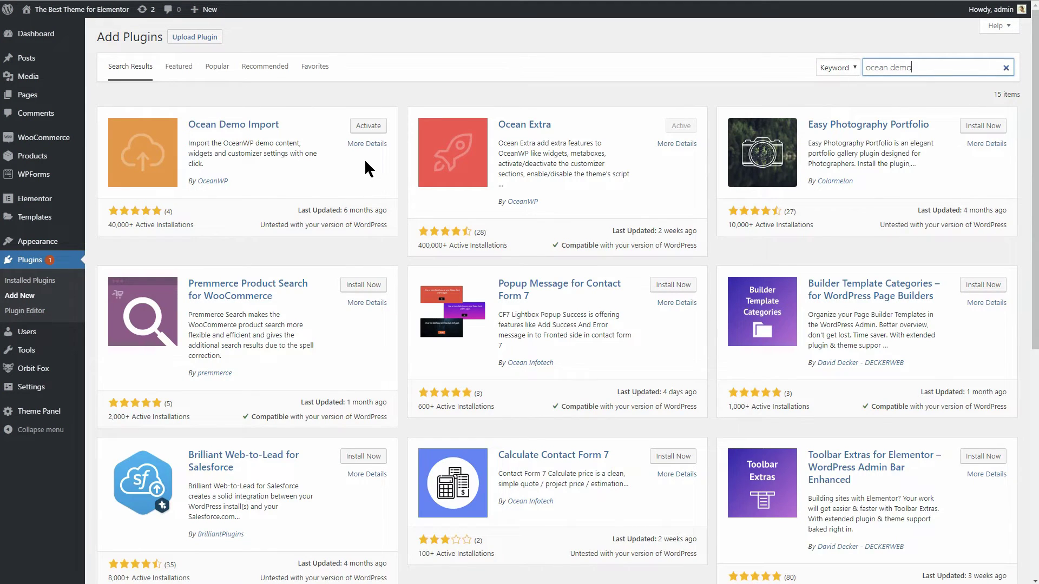
Activate Ocean Demo Import and import the Yoga demo
{"action": "left_click", "coordinate": [370, 126]}
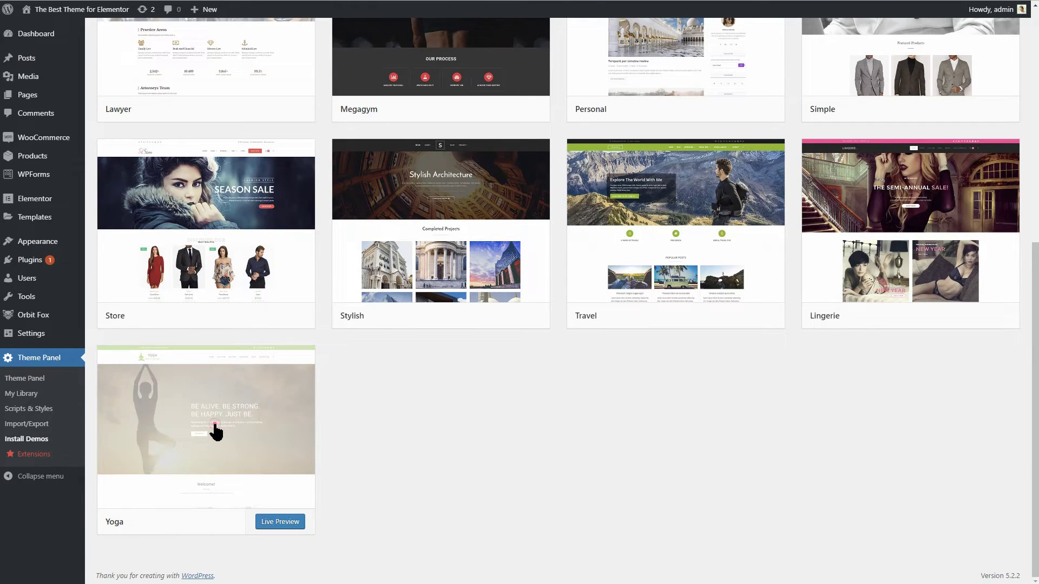
{"action": "left_click", "coordinate": [210, 431]}
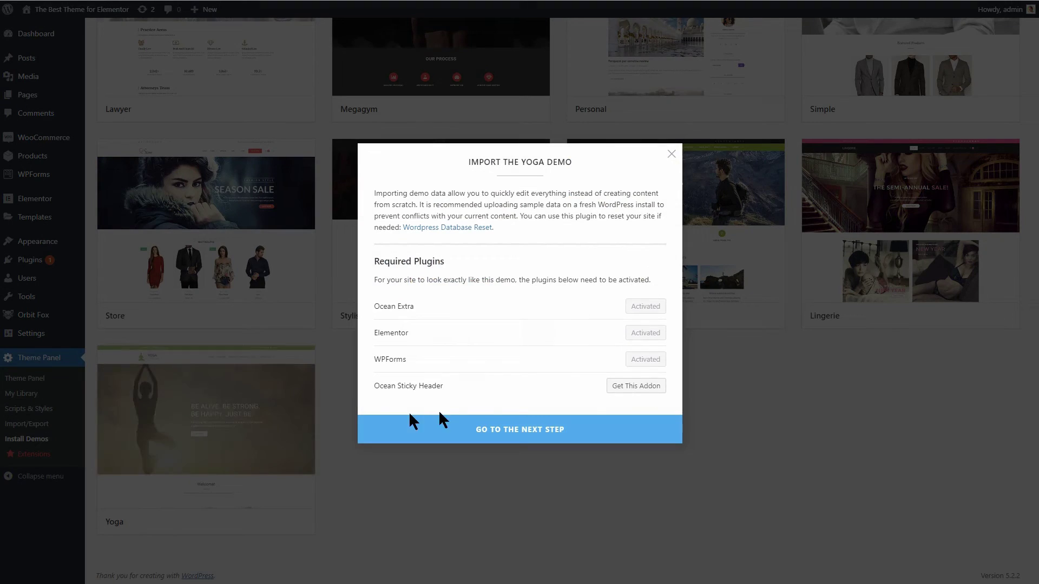
{"action": "left_click", "coordinate": [552, 431]}
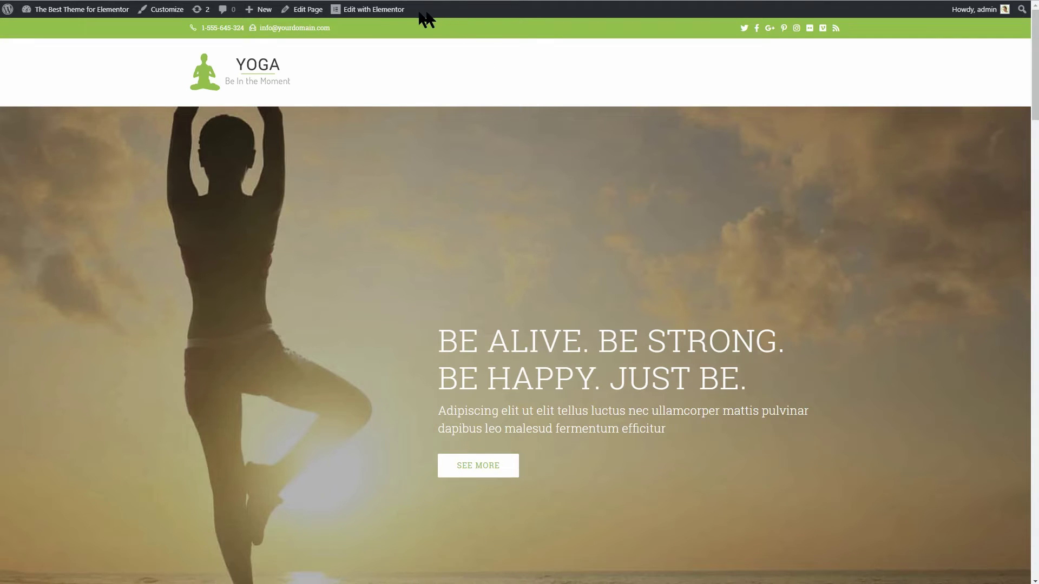
Open the Yoga homepage in Elementor and view the hero section's Style settings
{"action": "left_click", "coordinate": [370, 10]}
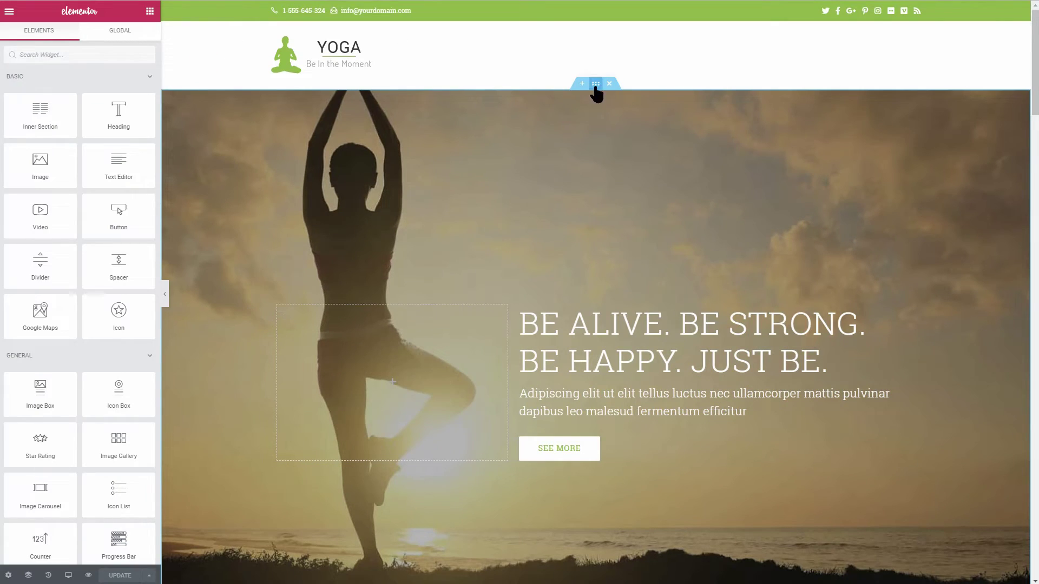
{"action": "left_click", "coordinate": [596, 83]}
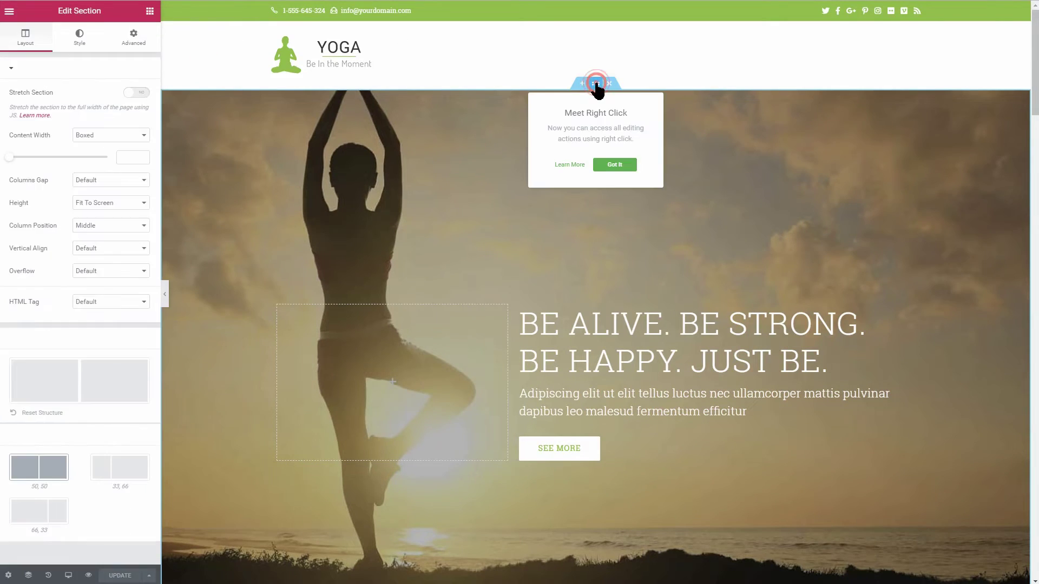
{"action": "left_click", "coordinate": [78, 43]}
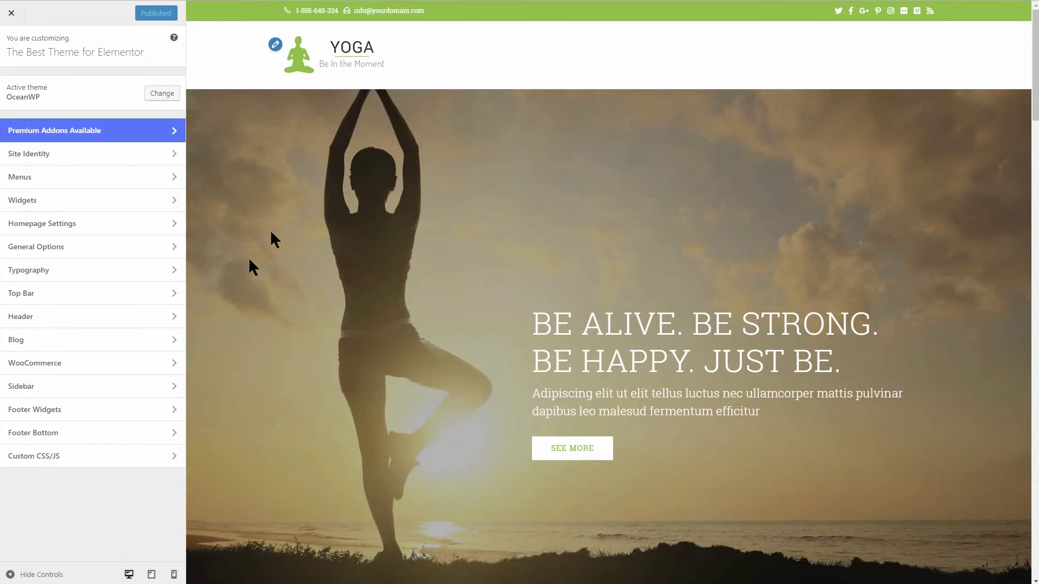
Reduce the header height from 125 px to 102 px and review the header Logo options
{"action": "left_click", "coordinate": [174, 318]}
{"action": "left_click", "coordinate": [174, 85]}
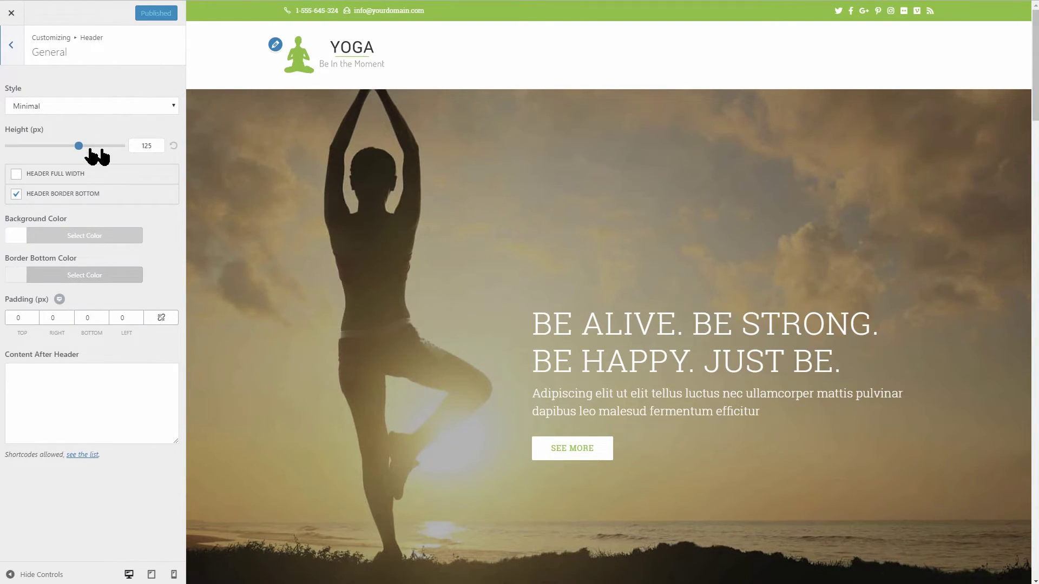
{"action": "left_click_drag", "start_coordinate": [79, 146], "coordinate": [74, 146]}
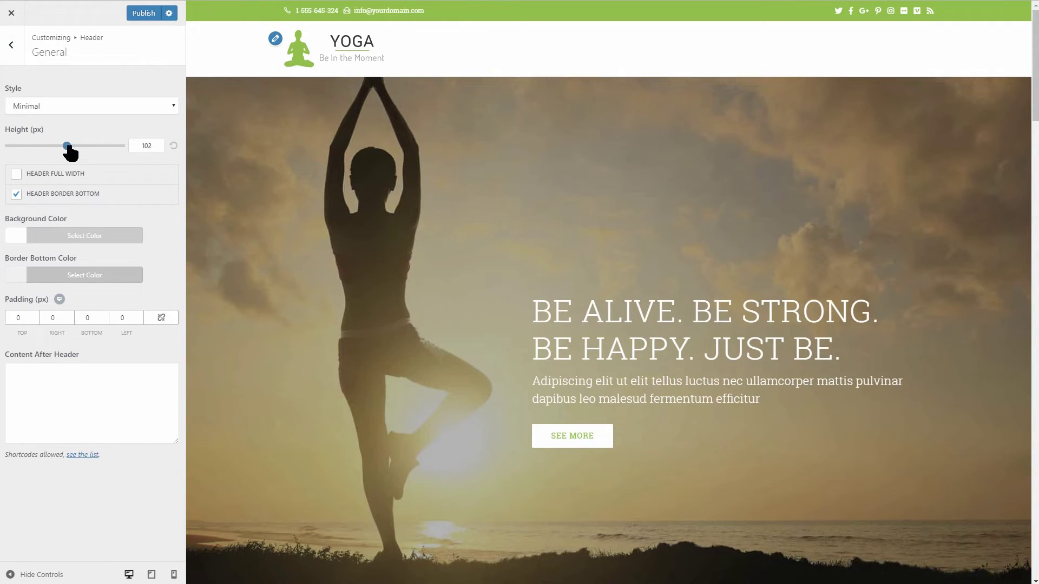
{"action": "left_click", "coordinate": [11, 45]}
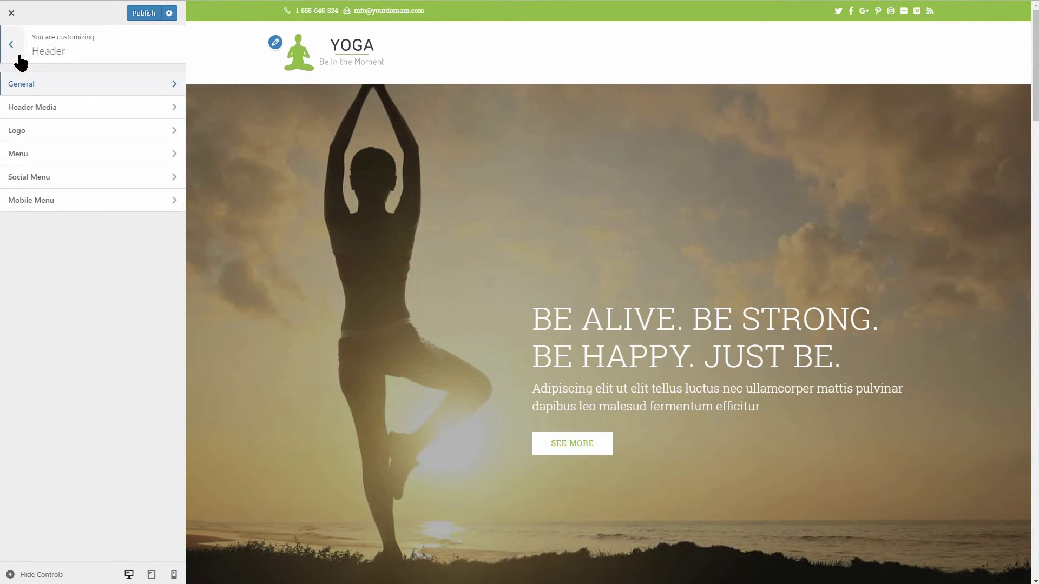
{"action": "left_click", "coordinate": [122, 132]}
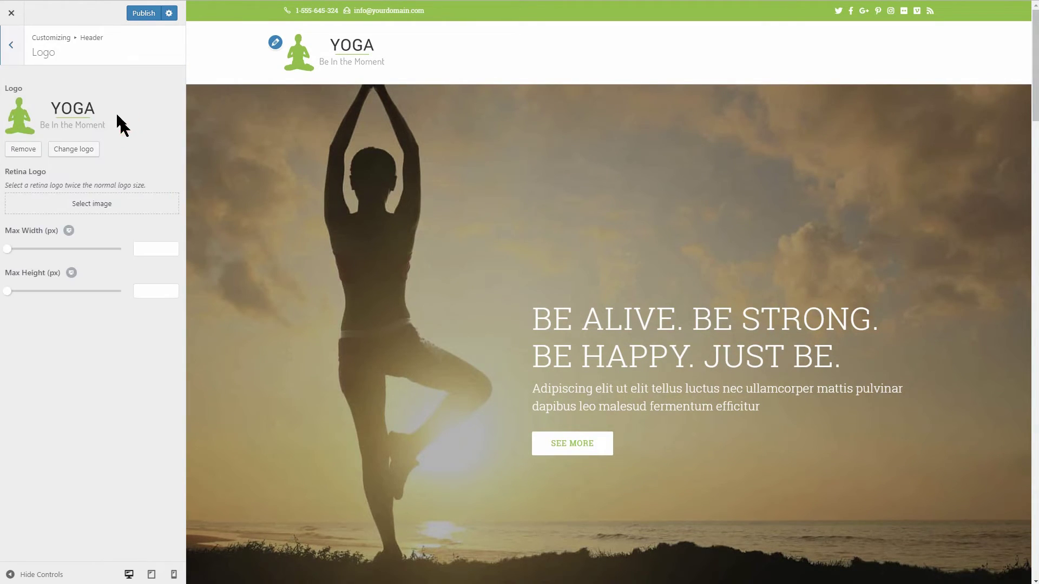
{"action": "left_click", "coordinate": [15, 48]}
Review the Top Bar content, general settings and background colour options
{"action": "left_click", "coordinate": [11, 46]}
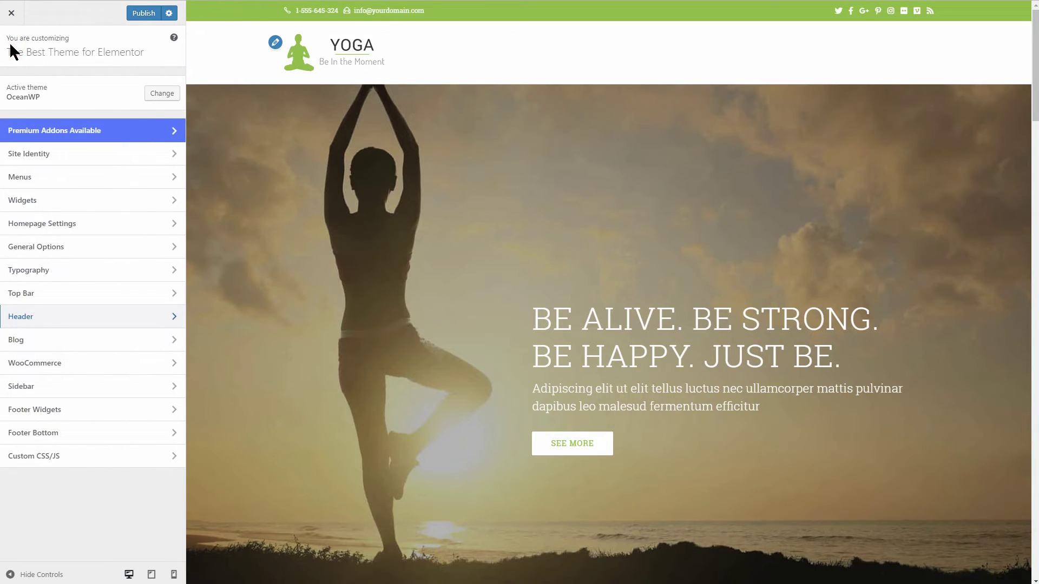
{"action": "left_click", "coordinate": [171, 293]}
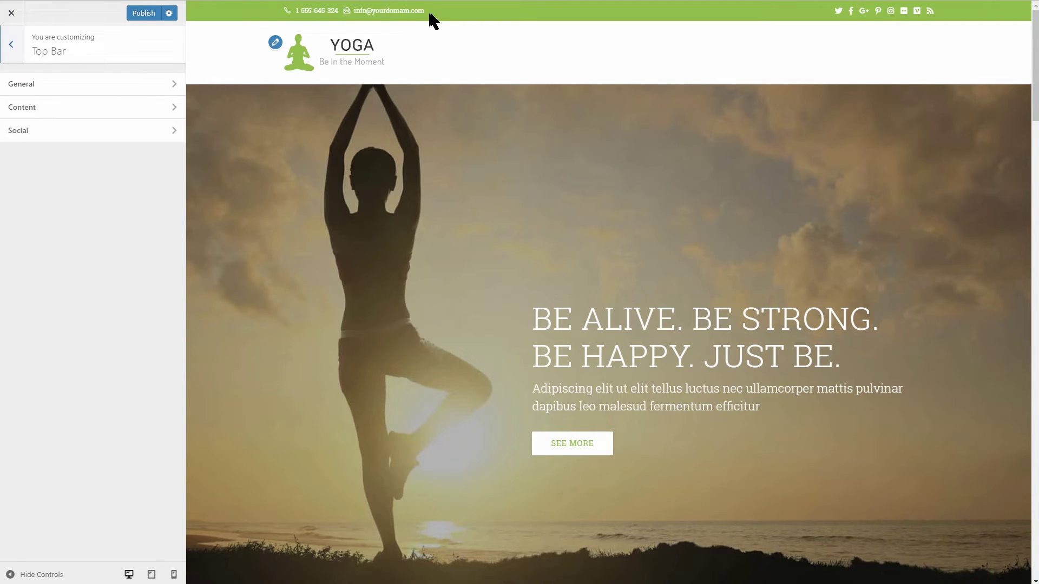
{"action": "left_click", "coordinate": [172, 107]}
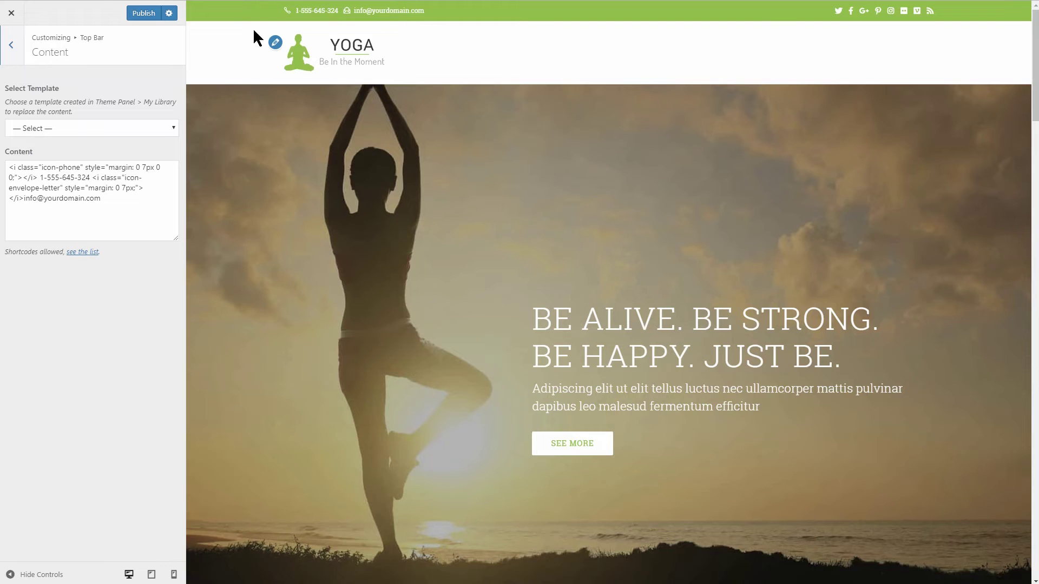
{"action": "left_click", "coordinate": [12, 45]}
{"action": "left_click", "coordinate": [52, 84]}
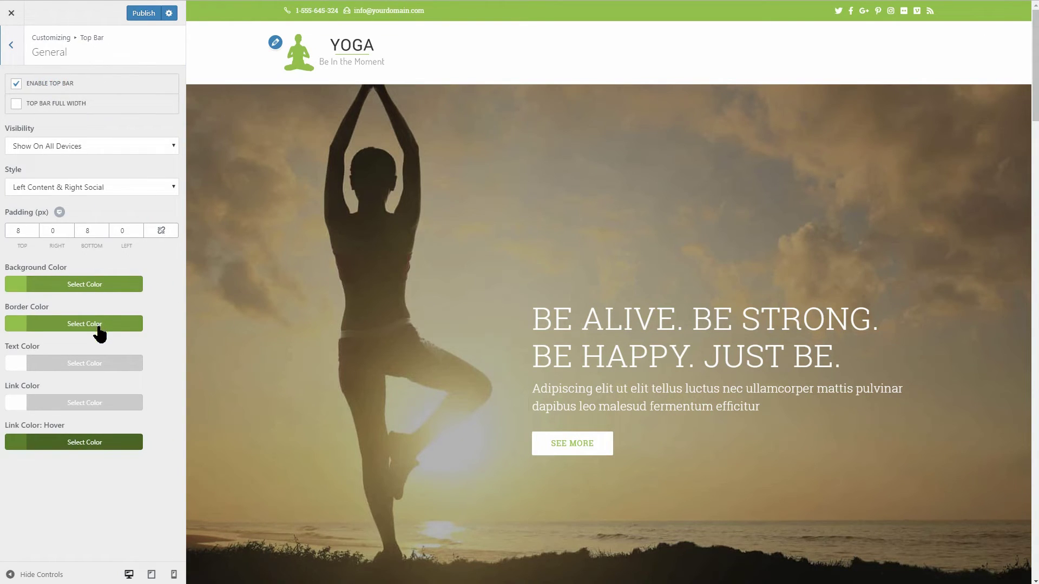
{"action": "left_click", "coordinate": [84, 285]}
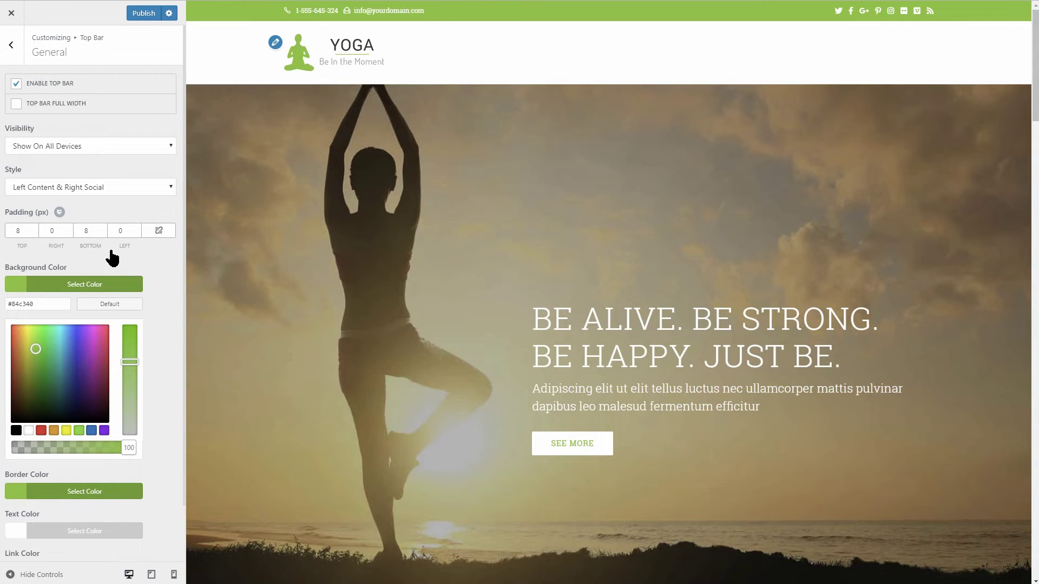
{"action": "left_click", "coordinate": [11, 49]}
Set the top bar social icons to 20 px font size with 8 px right and left padding
{"action": "left_click", "coordinate": [97, 134]}
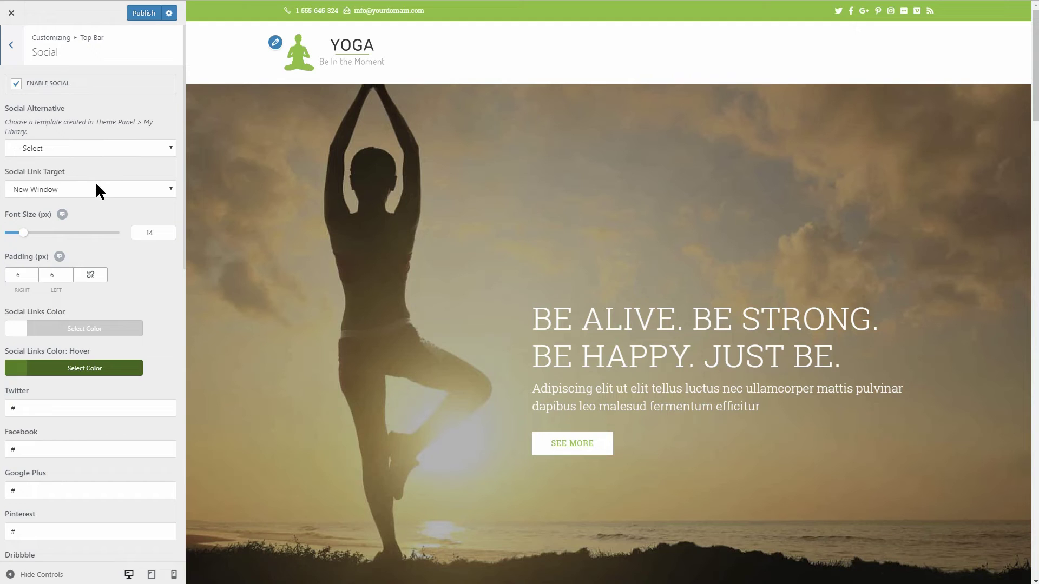
{"action": "left_click_drag", "start_coordinate": [23, 233], "coordinate": [28, 235]}
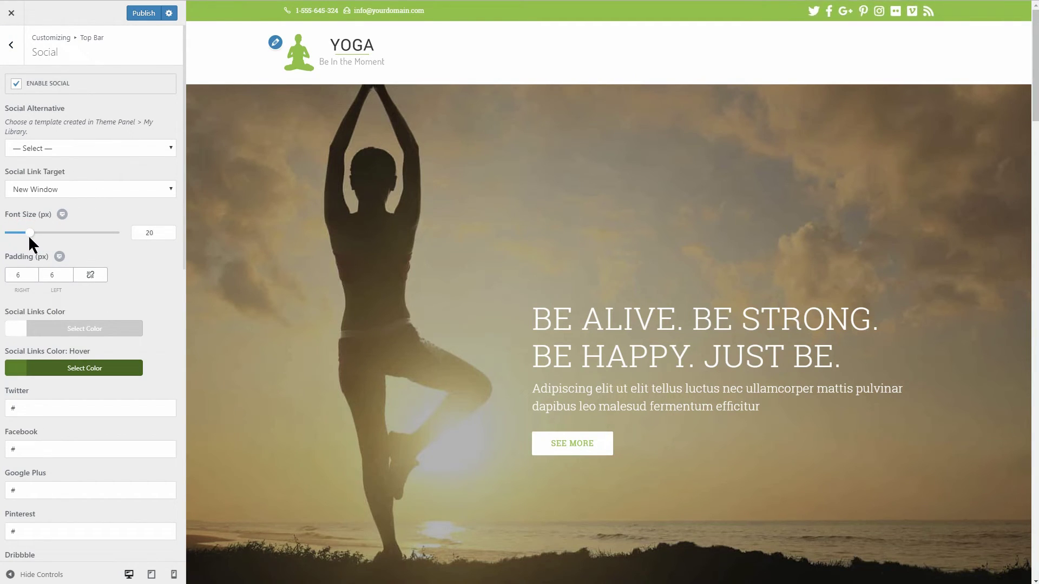
{"action": "left_click", "coordinate": [34, 272]}
{"action": "left_click", "coordinate": [35, 272]}
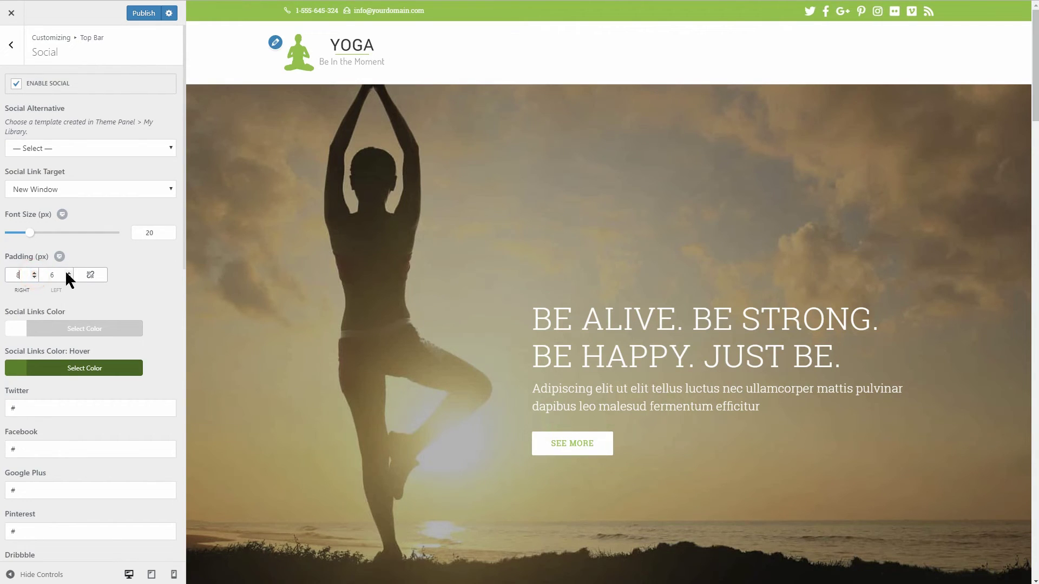
{"action": "left_click", "coordinate": [69, 272]}
{"action": "left_click", "coordinate": [69, 272]}
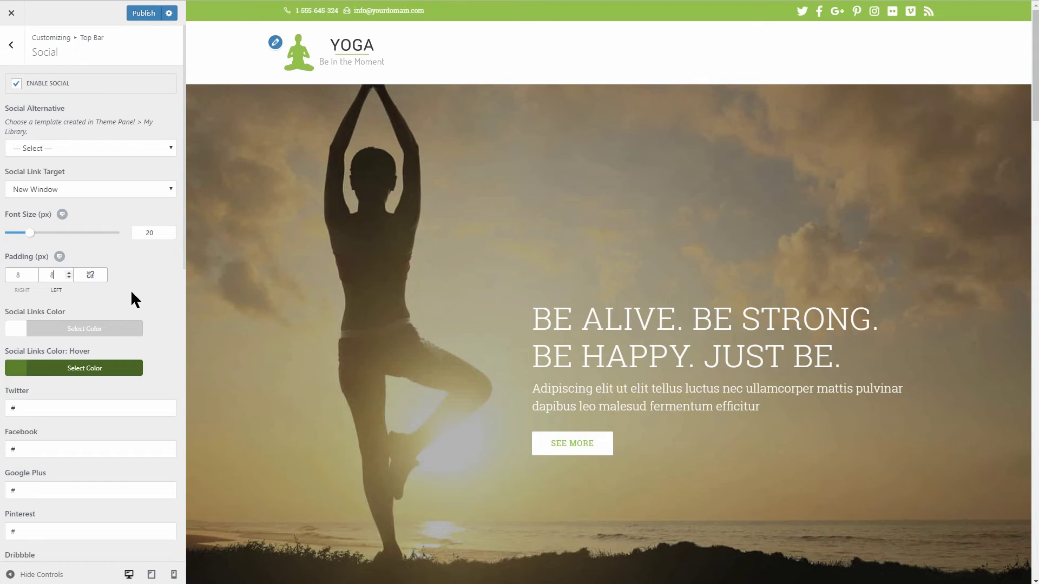
{"action": "left_click", "coordinate": [12, 50]}
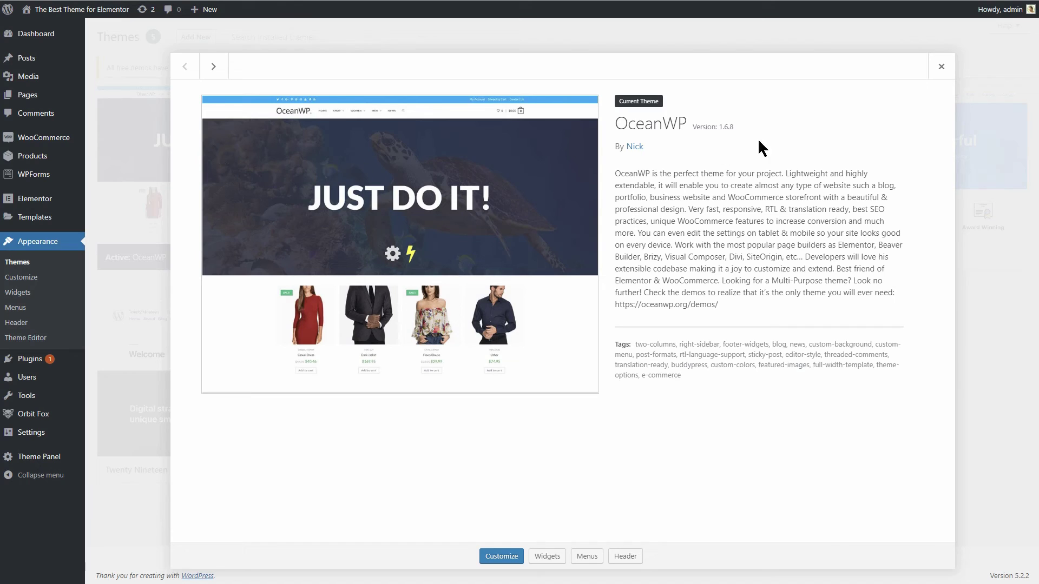
Close the OceanWP and Astra theme details and activate the Neve theme
{"action": "left_click", "coordinate": [940, 65]}
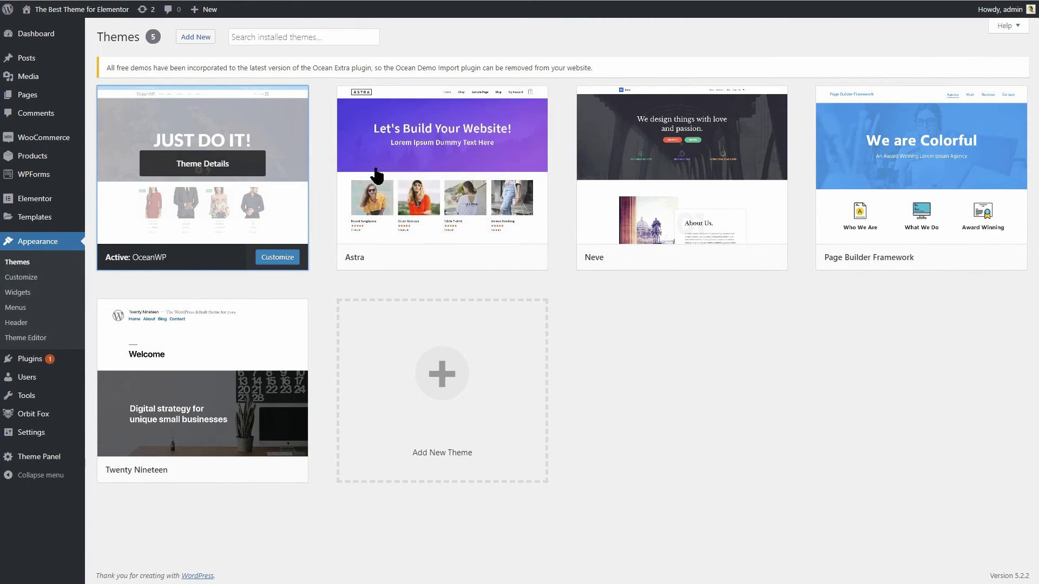
{"action": "left_click", "coordinate": [435, 173]}
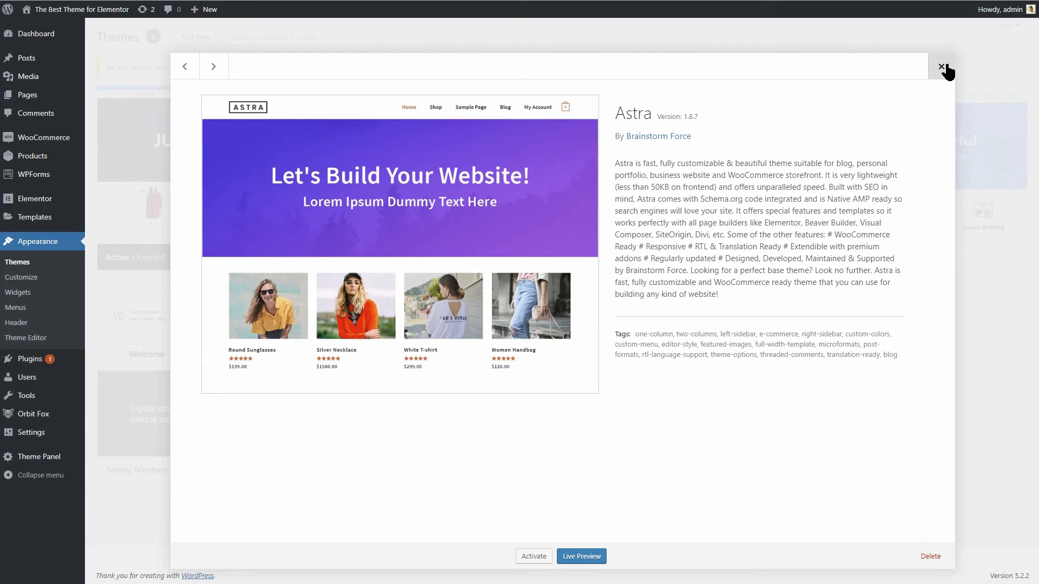
{"action": "left_click", "coordinate": [942, 66]}
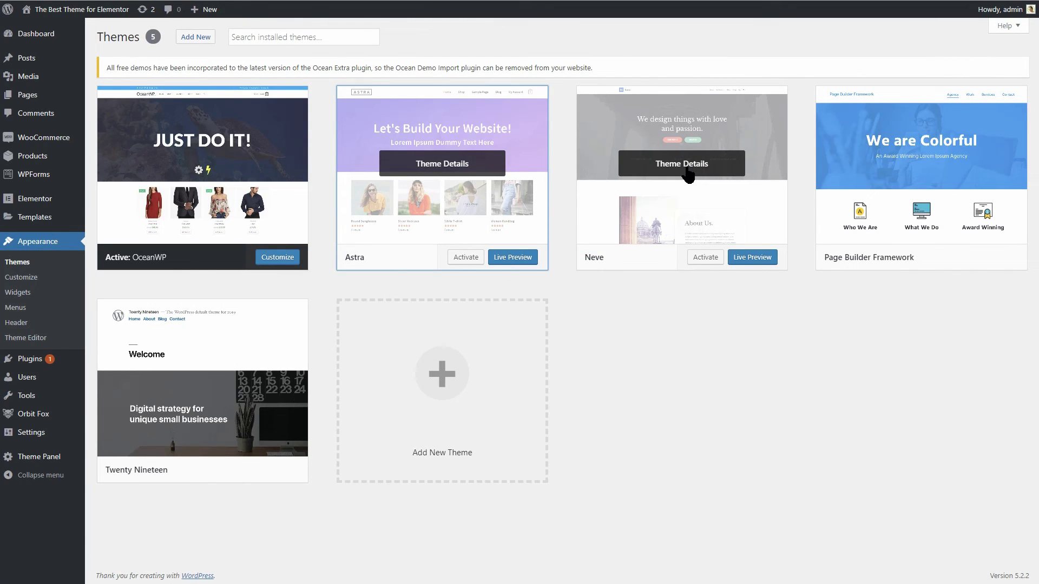
{"action": "left_click", "coordinate": [687, 170]}
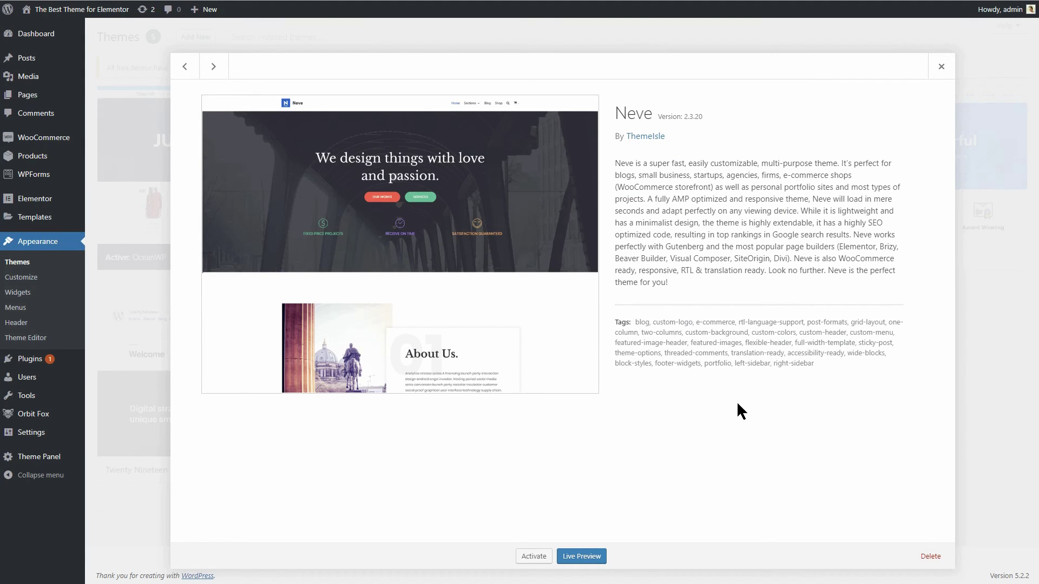
{"action": "left_click", "coordinate": [529, 556]}
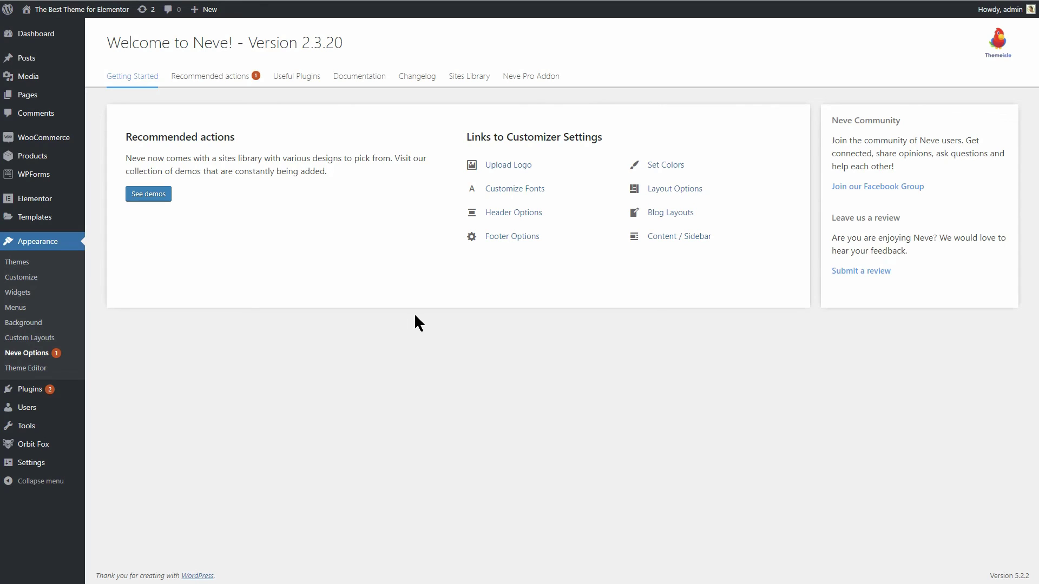
Browse Neve's Pro Addon modules down to Typekit Fonts with its Project ID field
{"action": "left_click", "coordinate": [536, 81]}
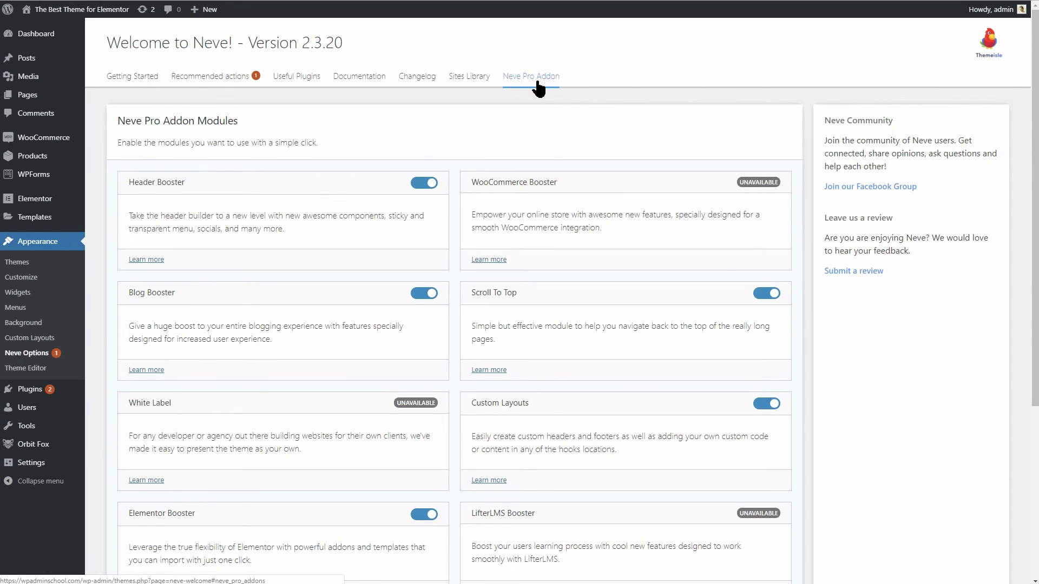
{"action": "left_click_drag", "start_coordinate": [1035, 143], "coordinate": [1034, 171]}
{"action": "scroll", "coordinate": [562, 303], "scroll_direction": "down", "scroll_amount": 3}
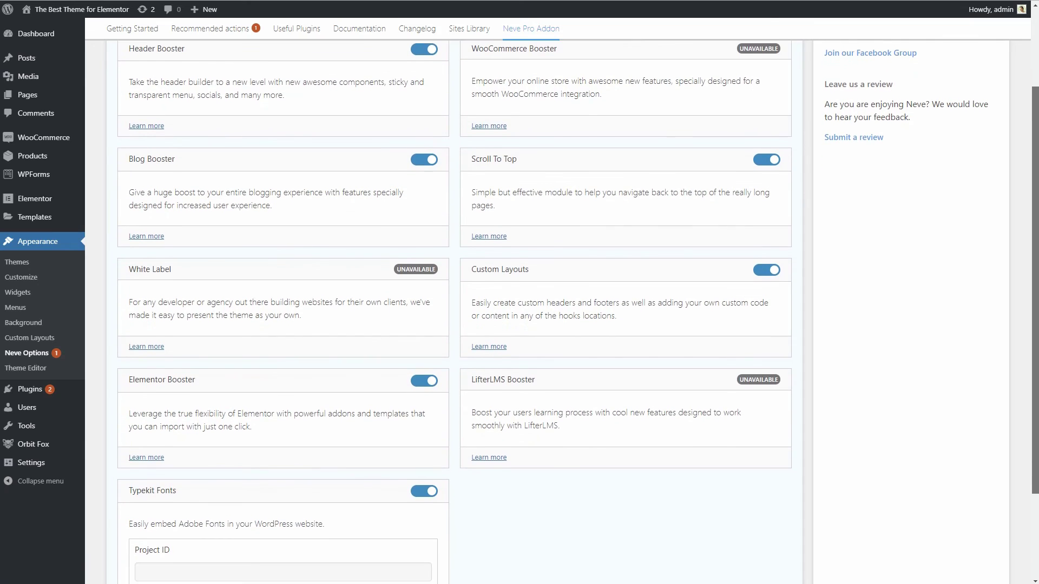